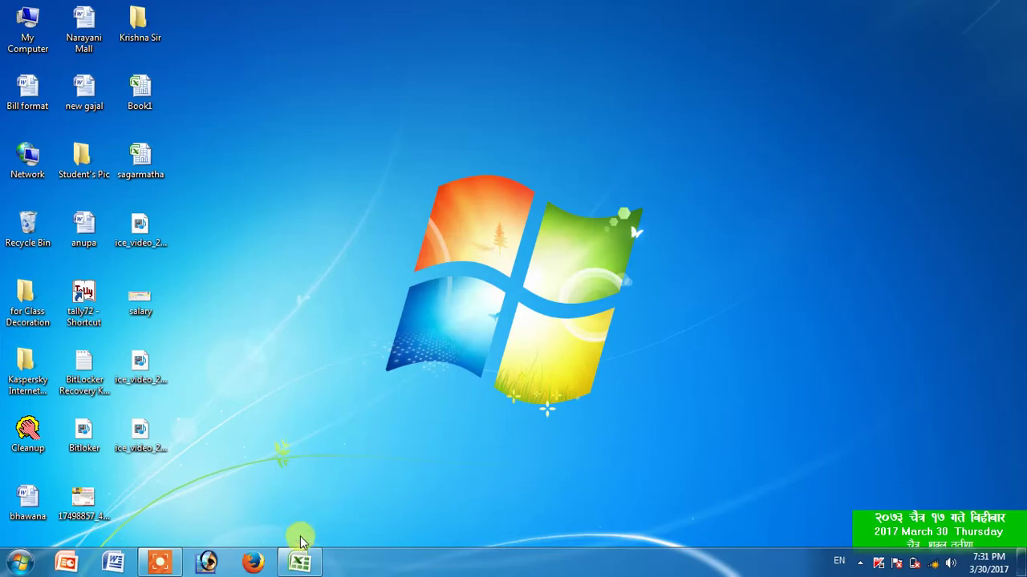
- Restore the sagarmatha salary workbook window from the taskbar
{"action": "left_click", "coordinate": [301, 562]}
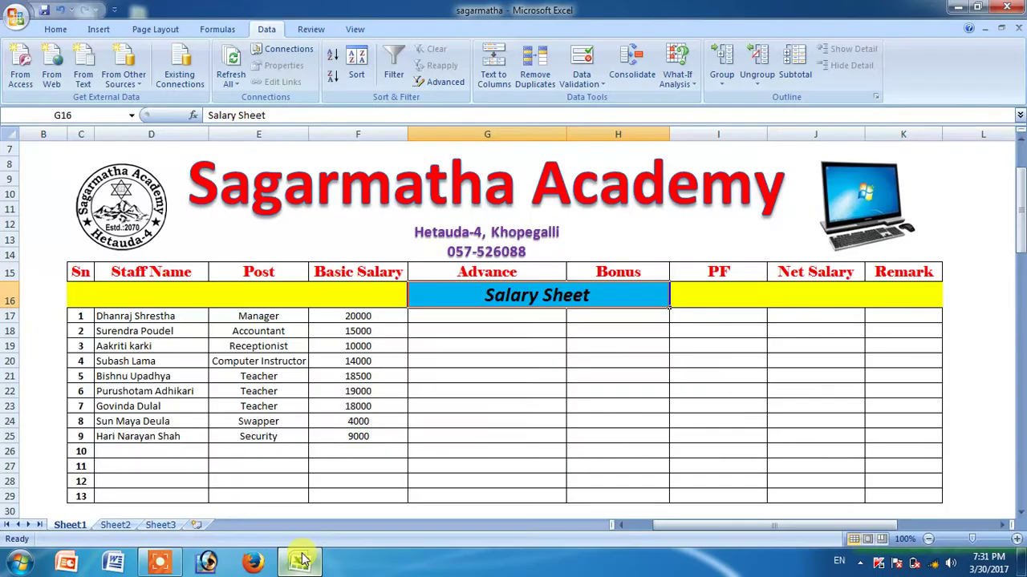
{"action": "left_click", "coordinate": [386, 357]}
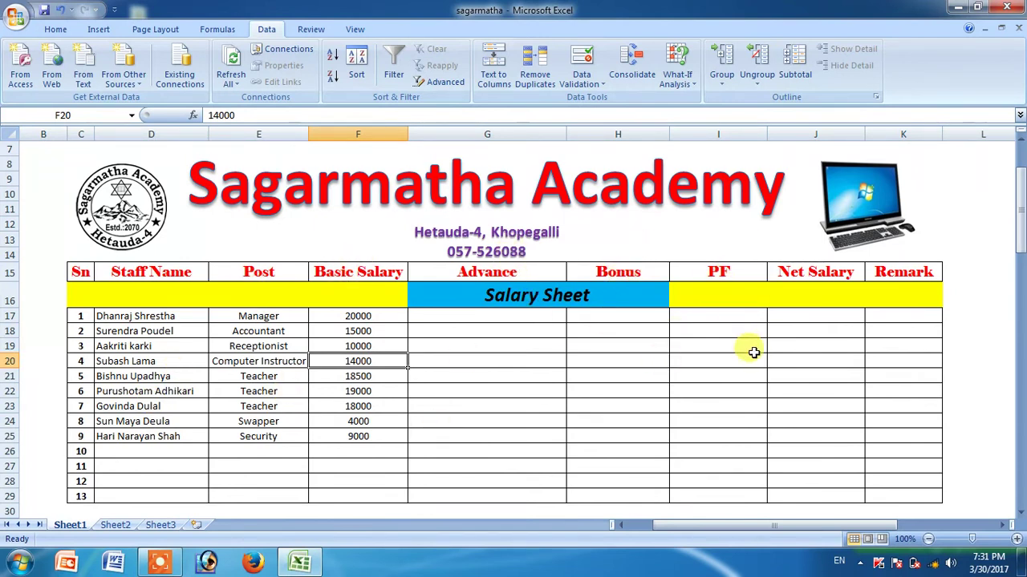
{"action": "left_click", "coordinate": [640, 341]}
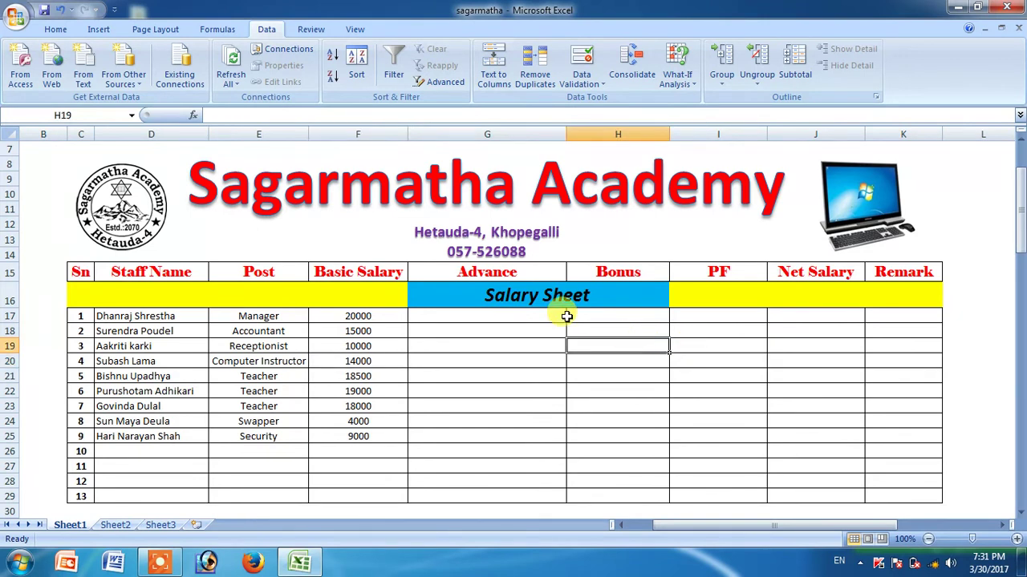
{"action": "left_click", "coordinate": [523, 296]}
{"action": "left_click", "coordinate": [520, 328]}
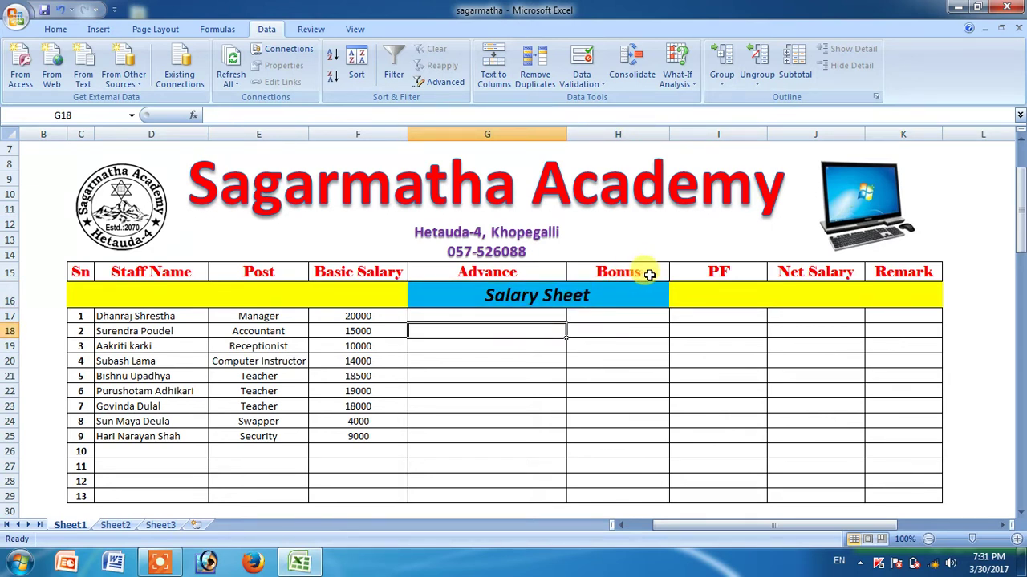
{"action": "left_click", "coordinate": [647, 272]}
{"action": "left_click", "coordinate": [719, 281]}
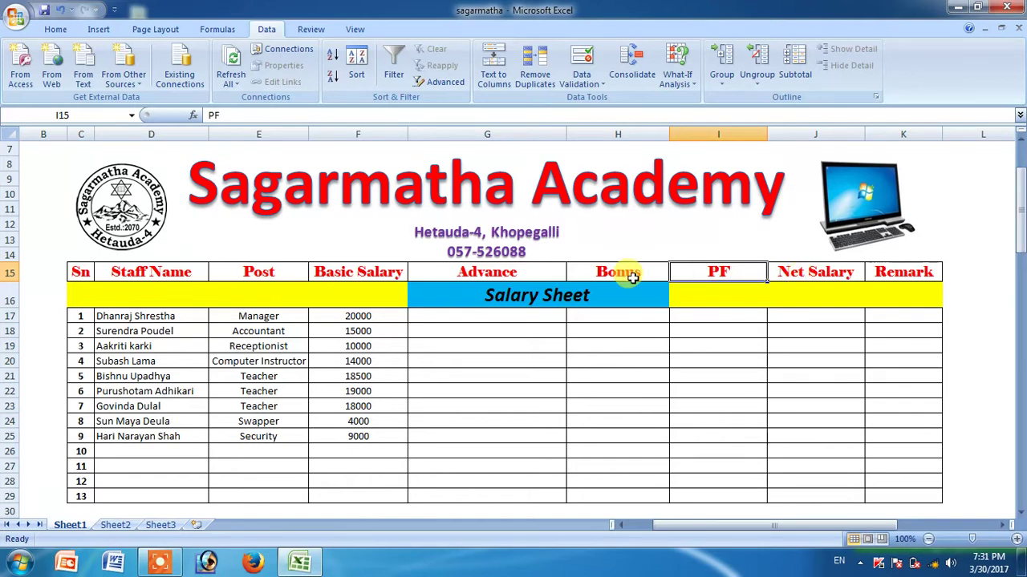
{"action": "left_click", "coordinate": [486, 317]}
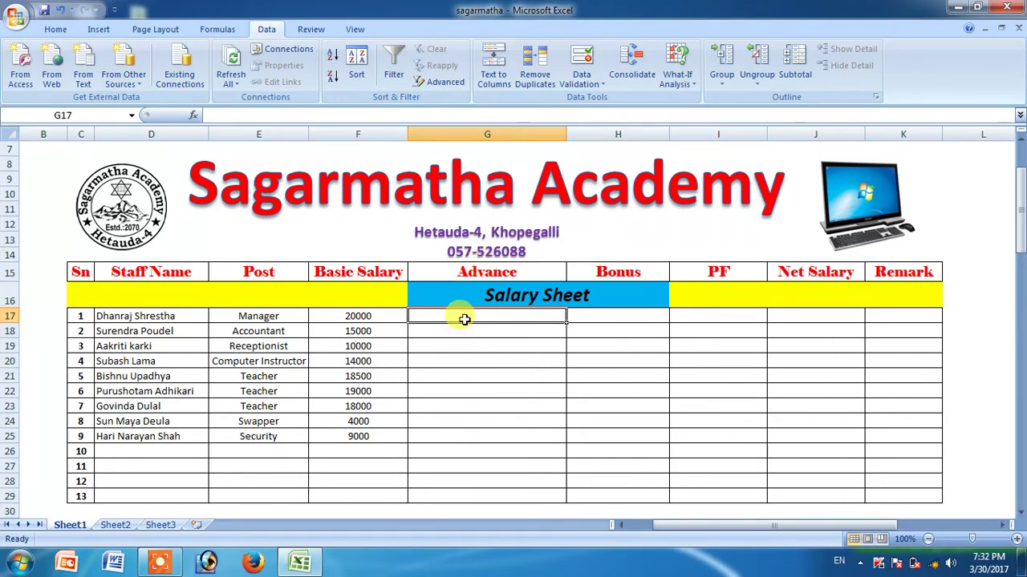
- Enter advances of 3000, 5000 and 6000 in G17, G19 and G20
{"action": "type", "text": "3000"}
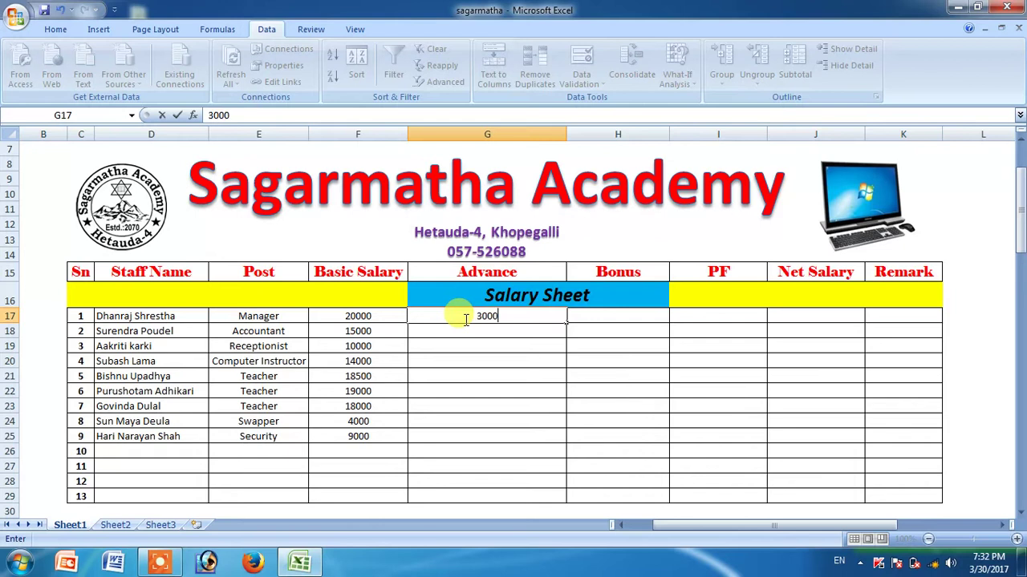
{"action": "key", "text": "Return"}
{"action": "key", "text": "Return"}
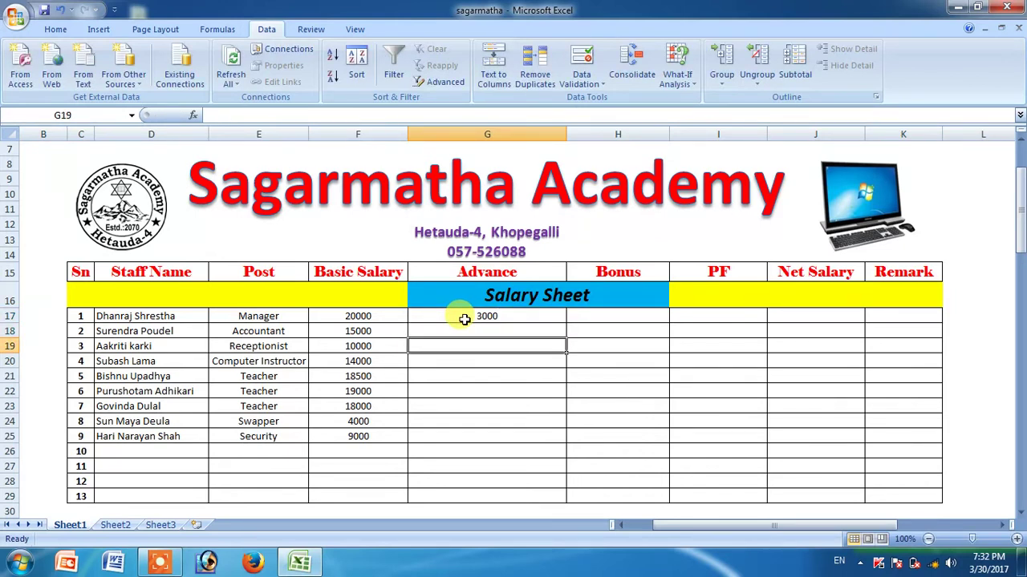
{"action": "type", "text": "500"}
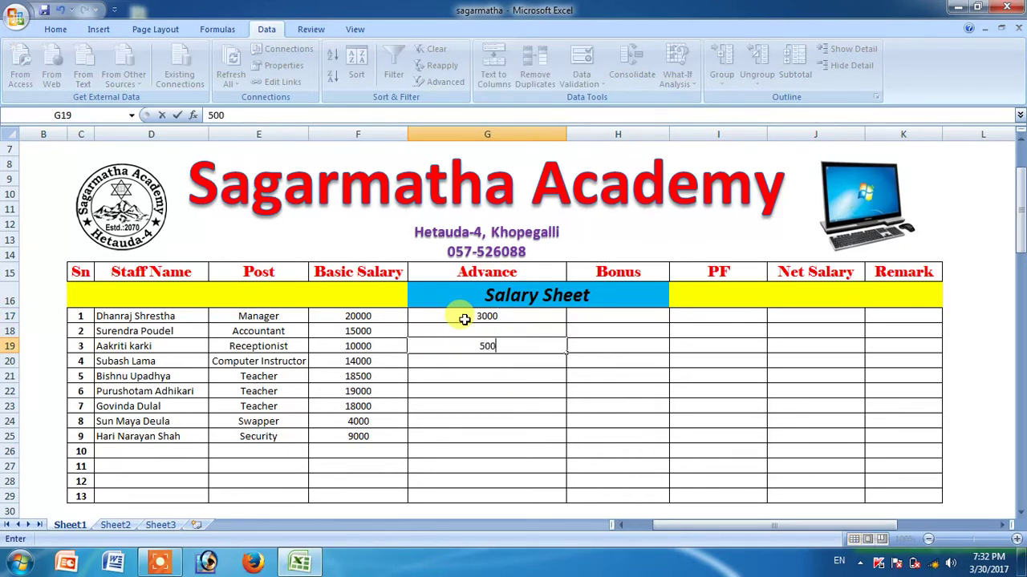
{"action": "type", "text": "0"}
{"action": "key", "text": "Return"}
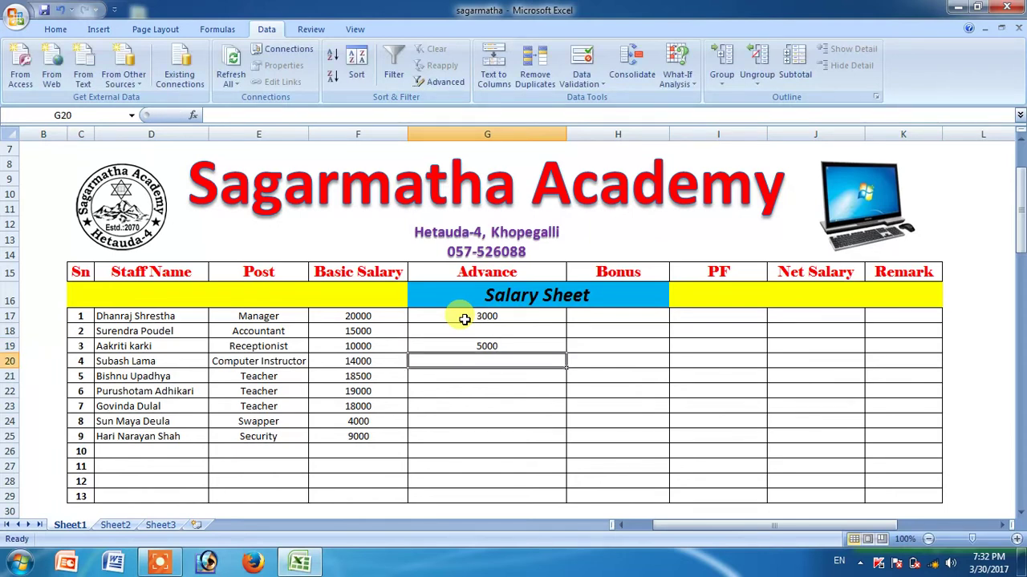
{"action": "type", "text": "5"}
{"action": "key", "text": "BackSpace"}
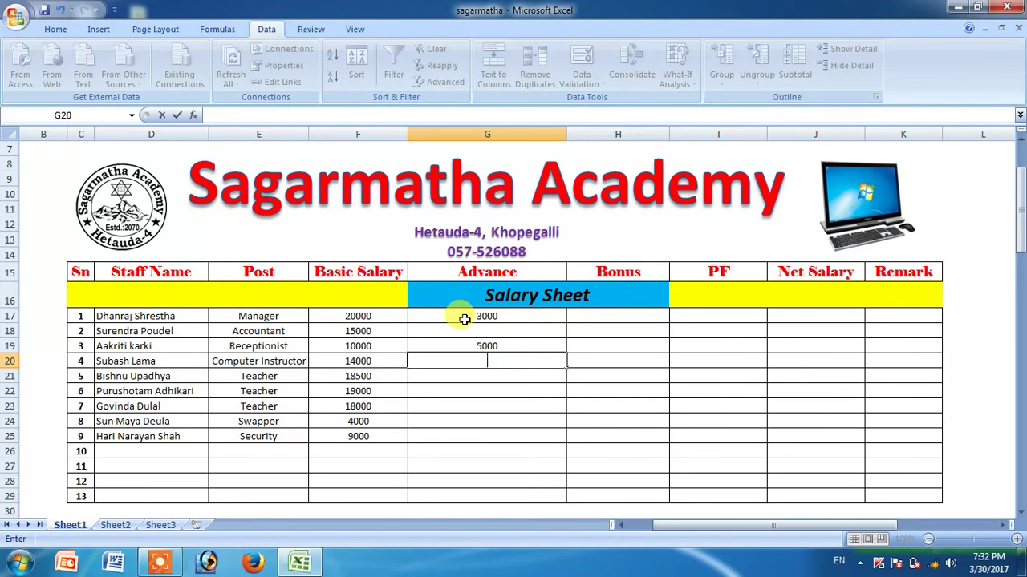
{"action": "type", "text": "6000"}
{"action": "key", "text": "Return"}
{"action": "key", "text": "Return"}
- Enter an advance of 350 for the eighth staff member in G24
{"action": "key", "text": "Return"}
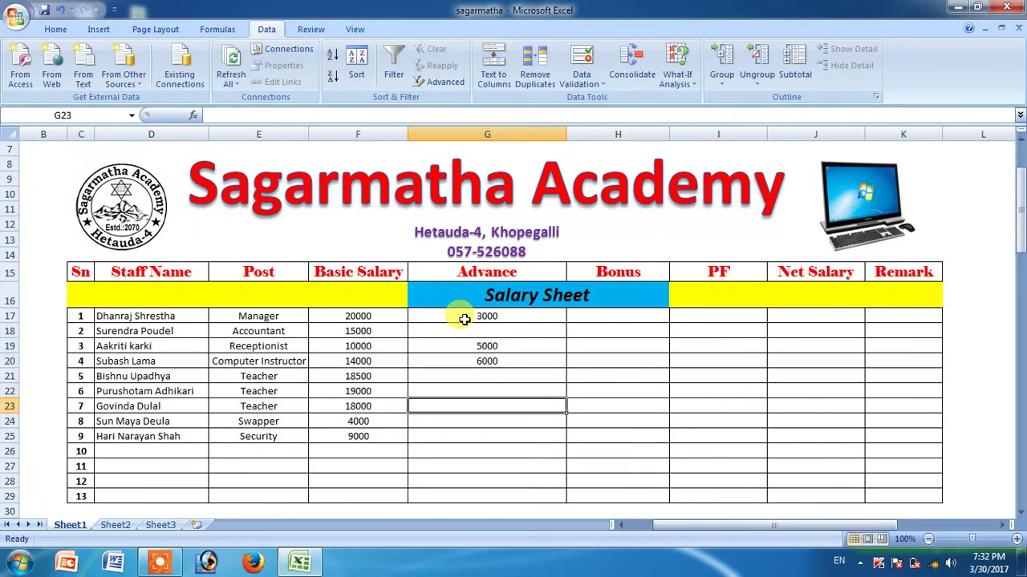
{"action": "key", "text": "Return"}
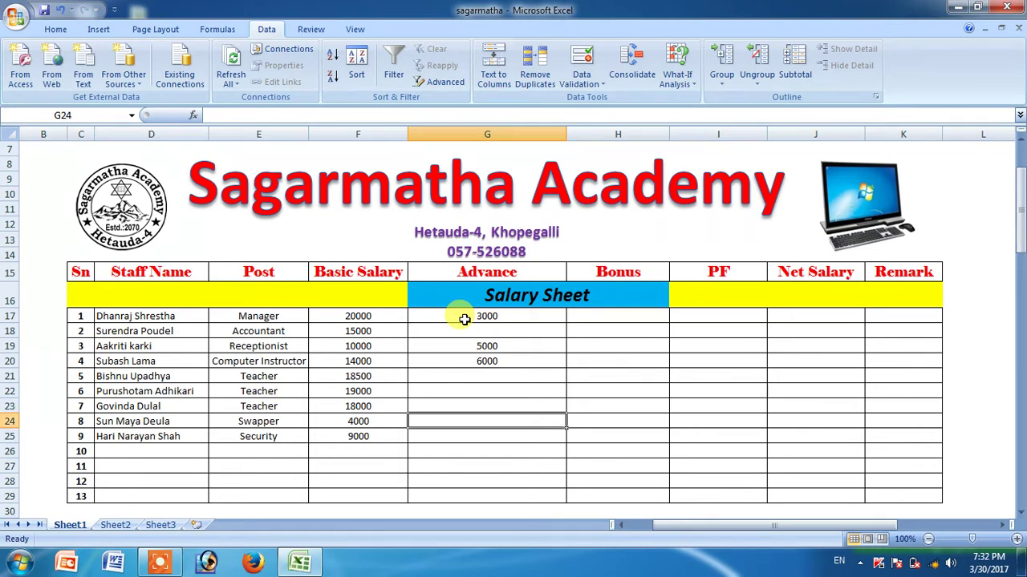
{"action": "type", "text": "5"}
{"action": "key", "text": "BackSpace"}
{"action": "type", "text": "3500"}
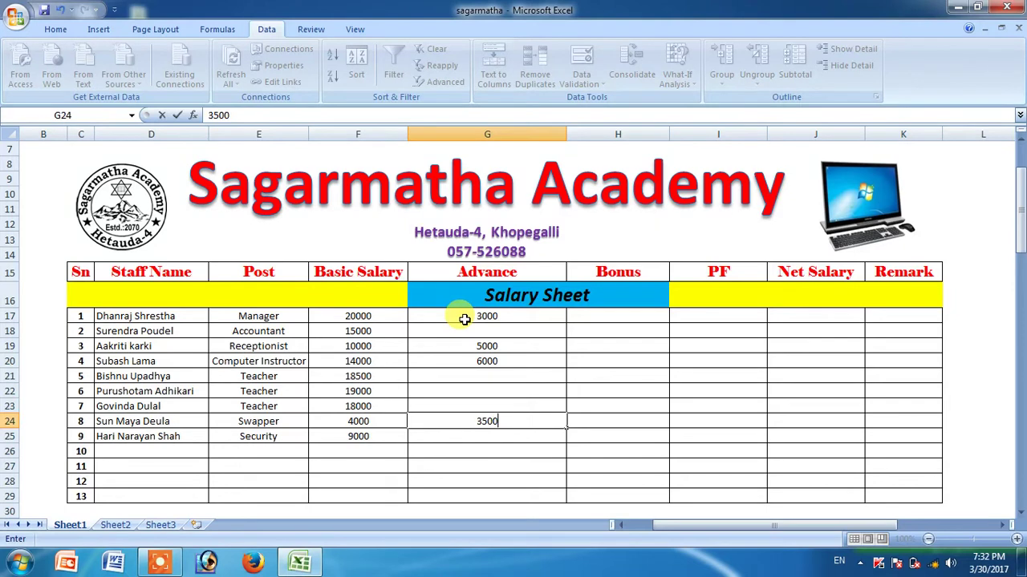
{"action": "key", "text": "BackSpace"}
{"action": "key", "text": "Return"}
{"action": "key", "text": "Return"}
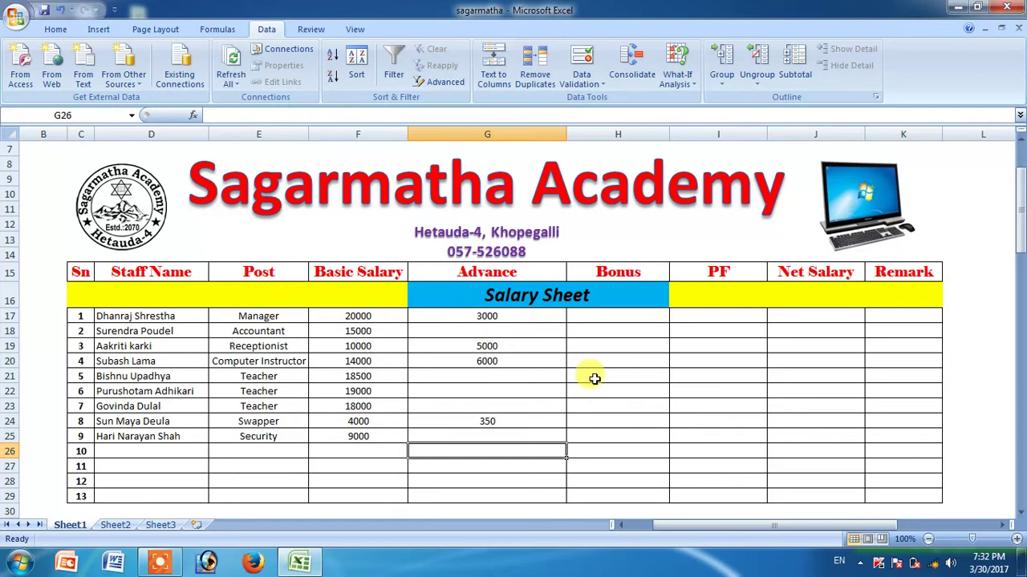
{"action": "left_click", "coordinate": [598, 319]}
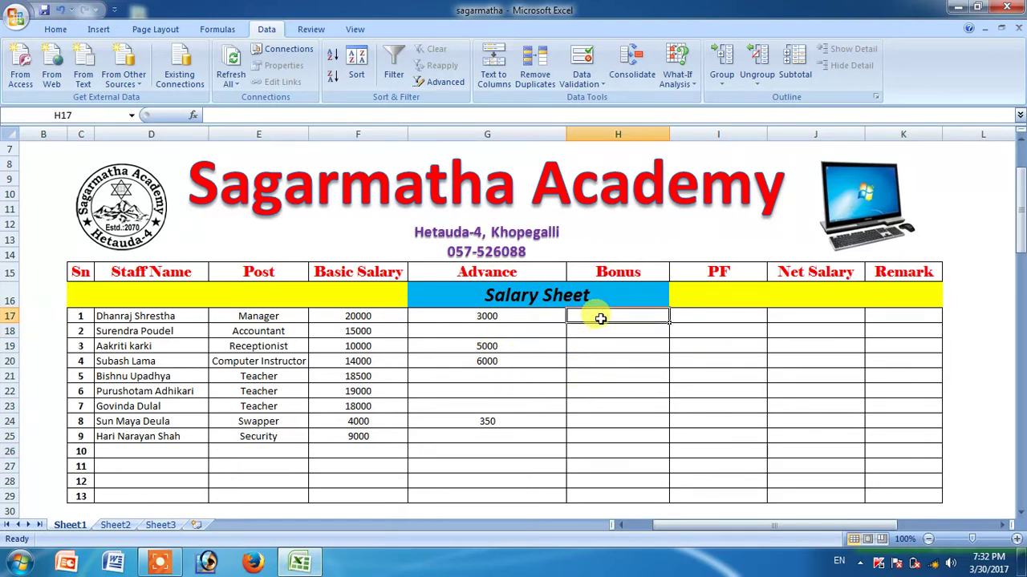
{"action": "left_click_drag", "start_coordinate": [112, 317], "coordinate": [423, 468]}
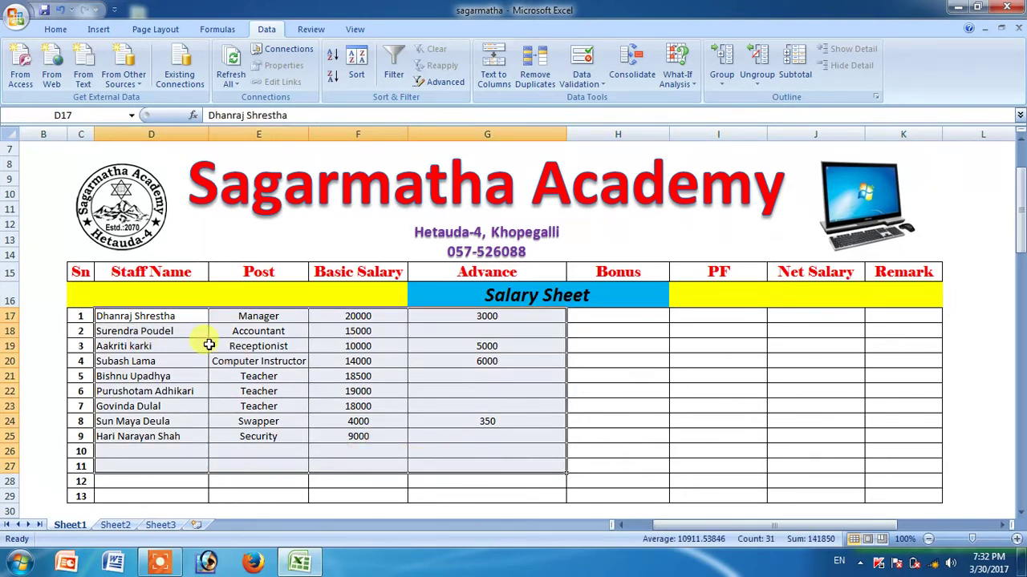
{"action": "left_click", "coordinate": [328, 370]}
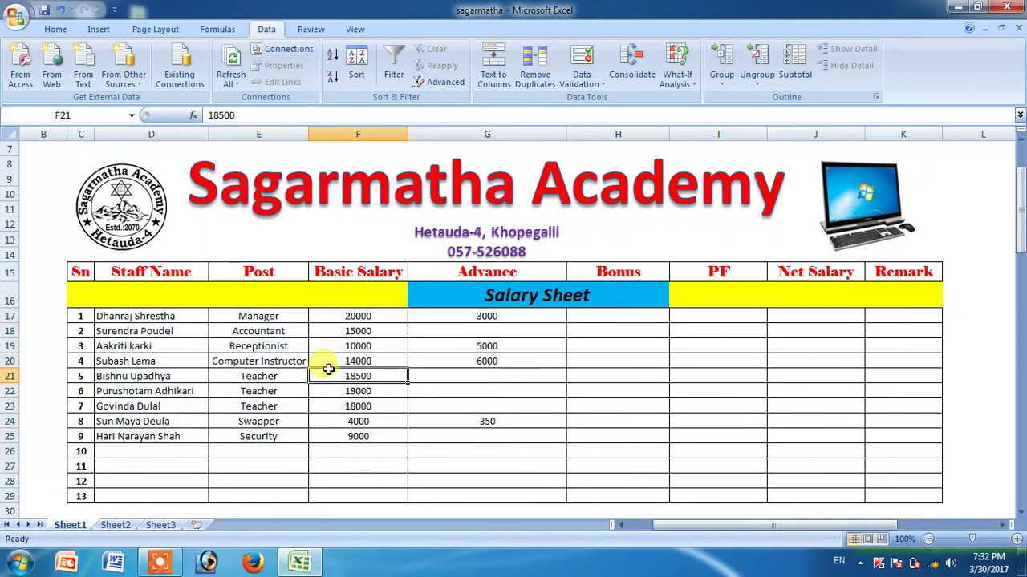
{"action": "left_click", "coordinate": [484, 316]}
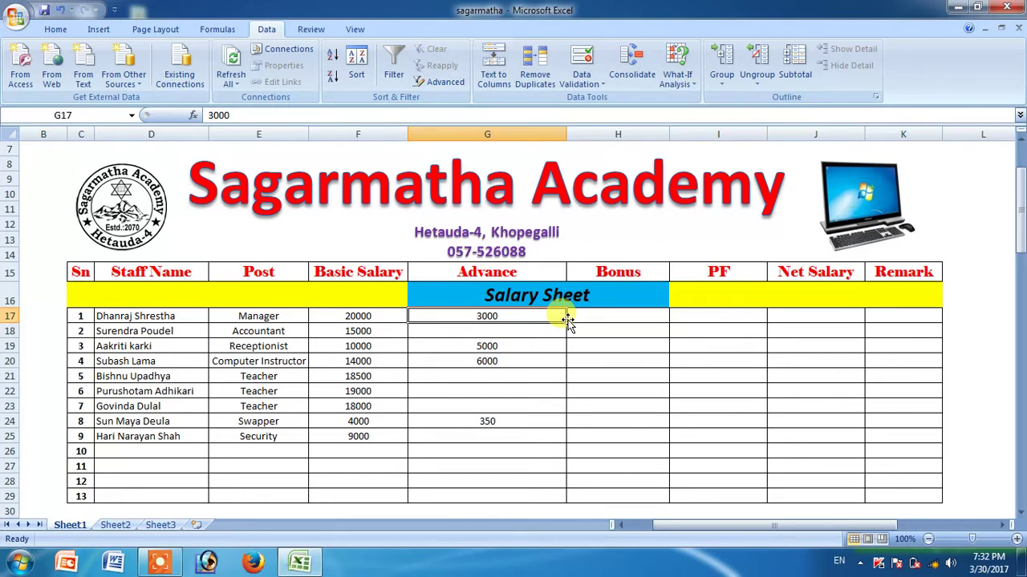
{"action": "left_click", "coordinate": [579, 316]}
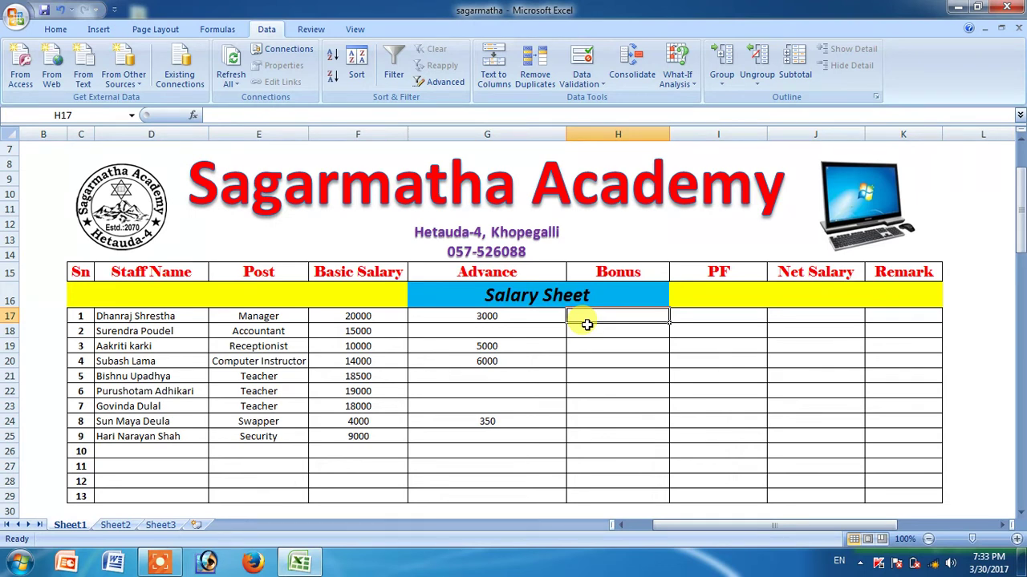
{"action": "left_click", "coordinate": [536, 330]}
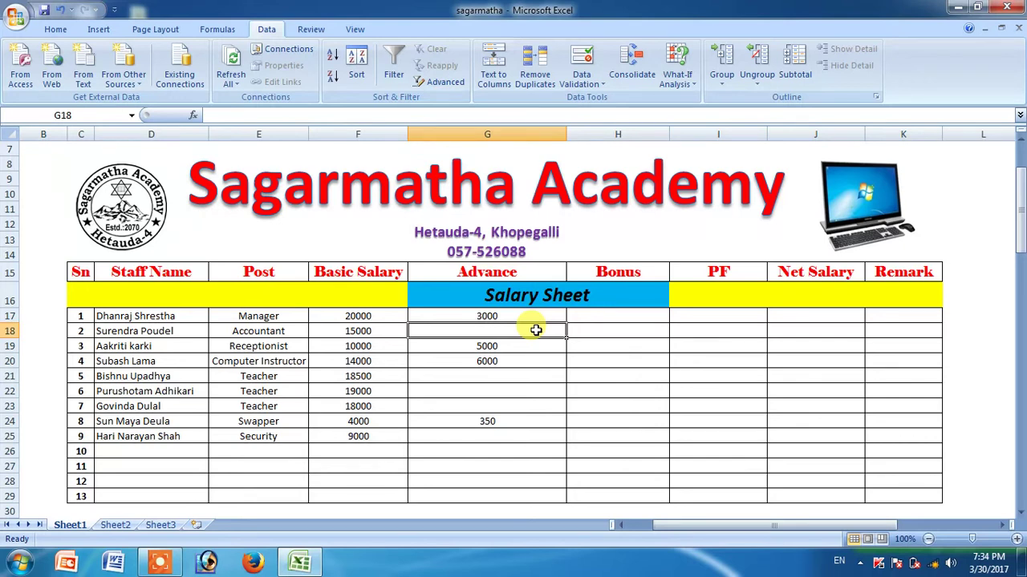
{"action": "left_click", "coordinate": [602, 316]}
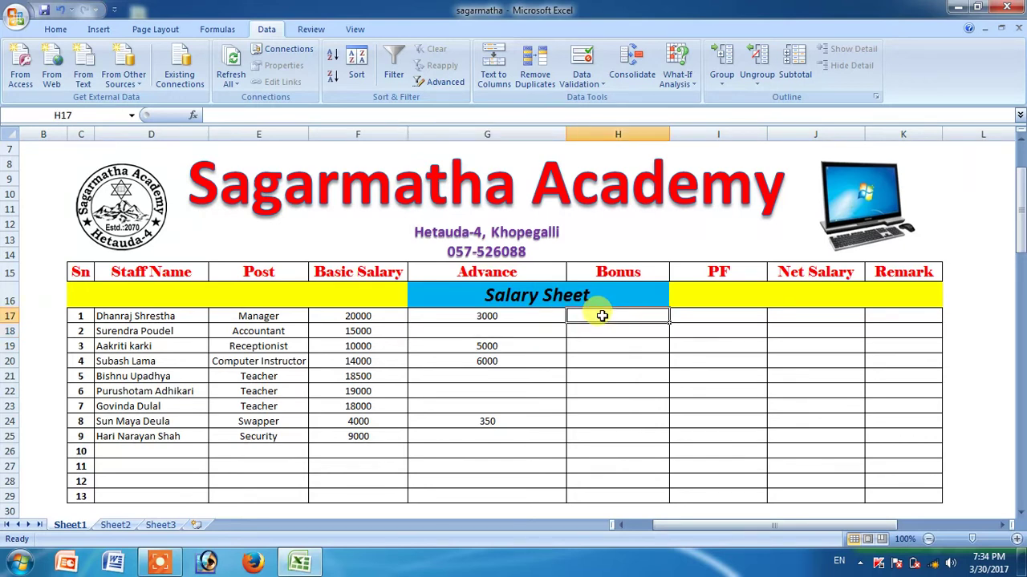
- In H17, build =IF(G17>=1000,F17*5%,F17*10% using cell references G17 and F17
{"action": "type", "text": "=if"}
{"action": "key", "text": "Tab"}
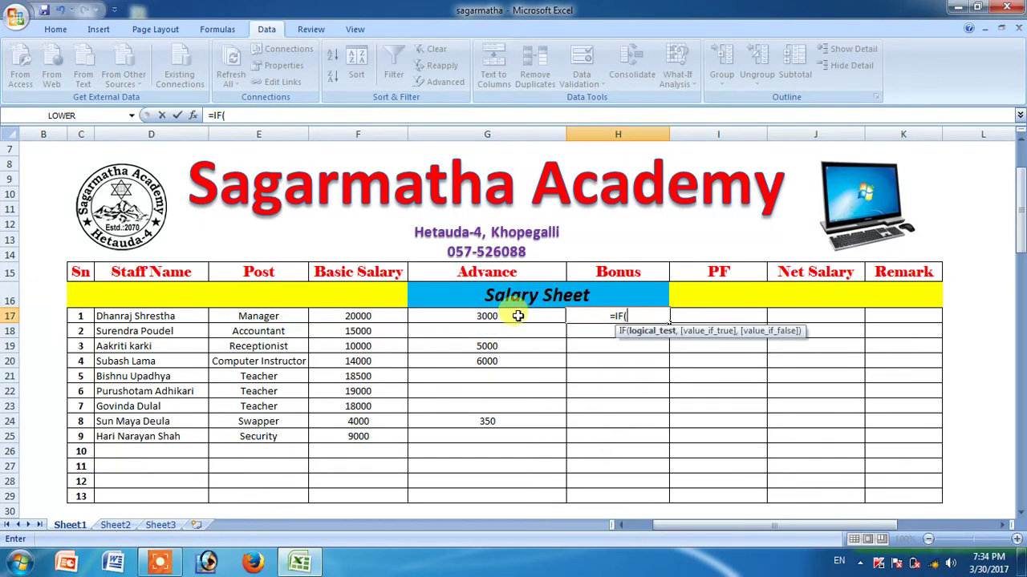
{"action": "left_click", "coordinate": [515, 316]}
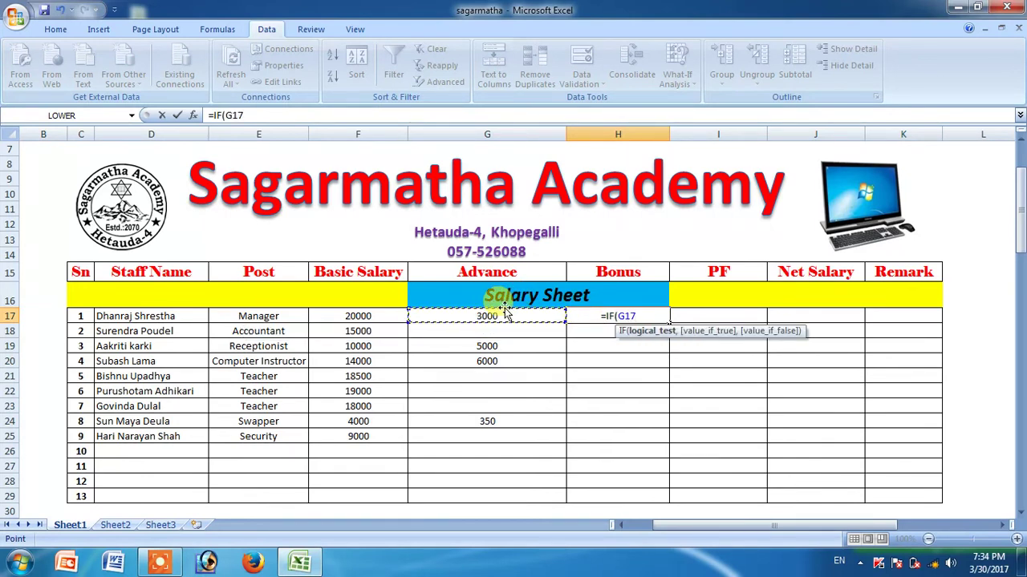
{"action": "type", "text": ">"}
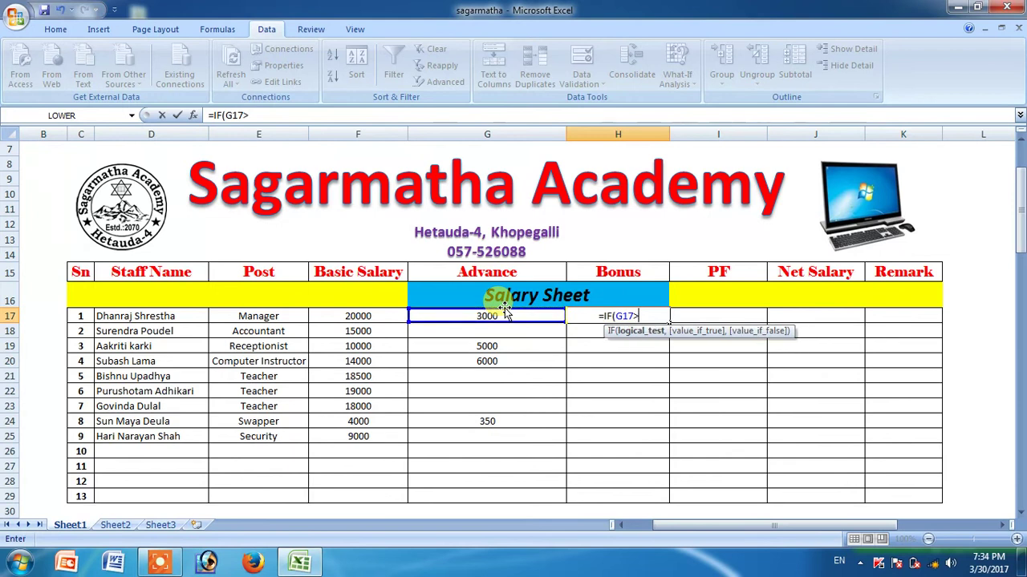
{"action": "type", "text": "=1000"}
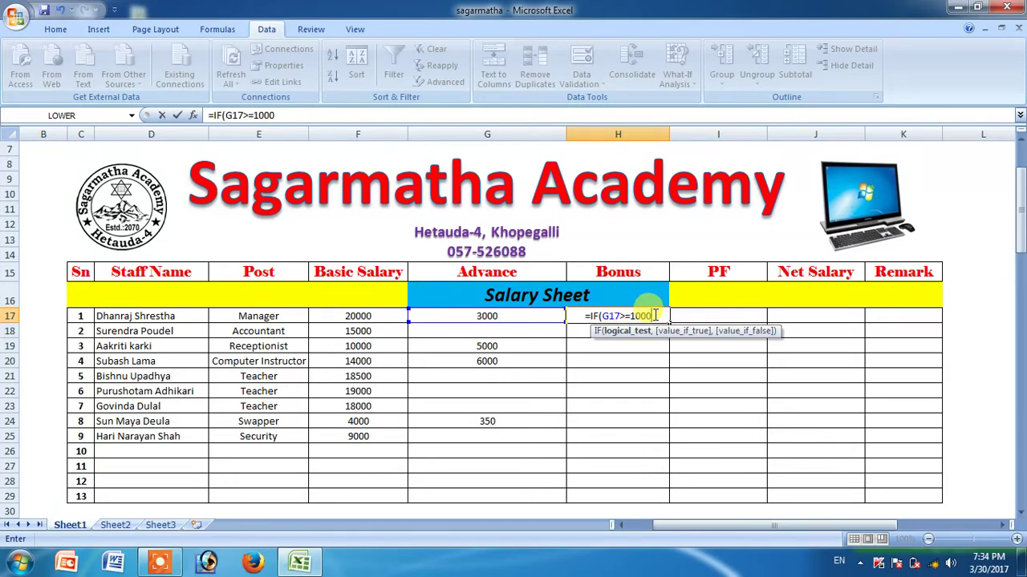
{"action": "type", "text": ",\""}
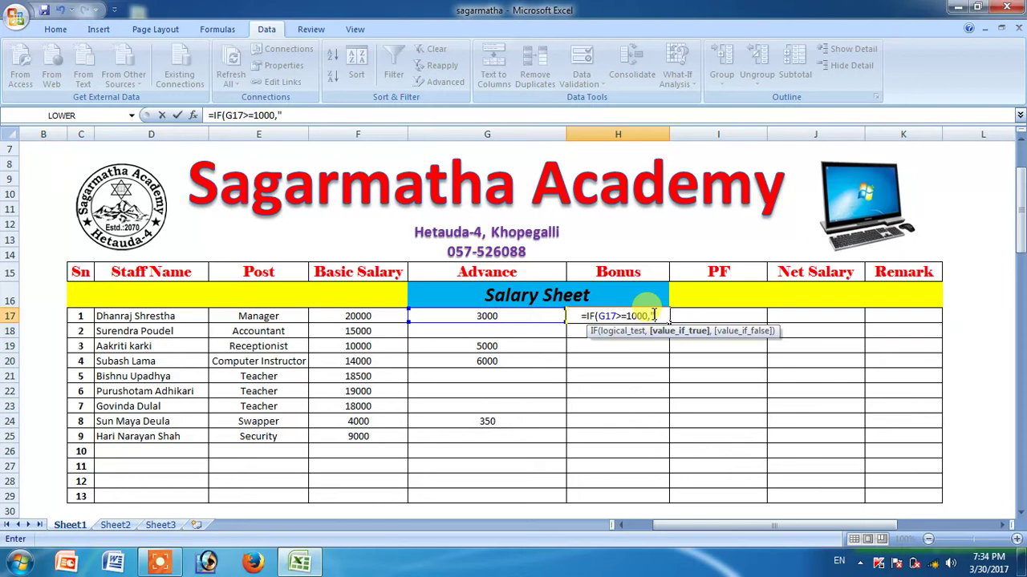
{"action": "key", "text": "BackSpace"}
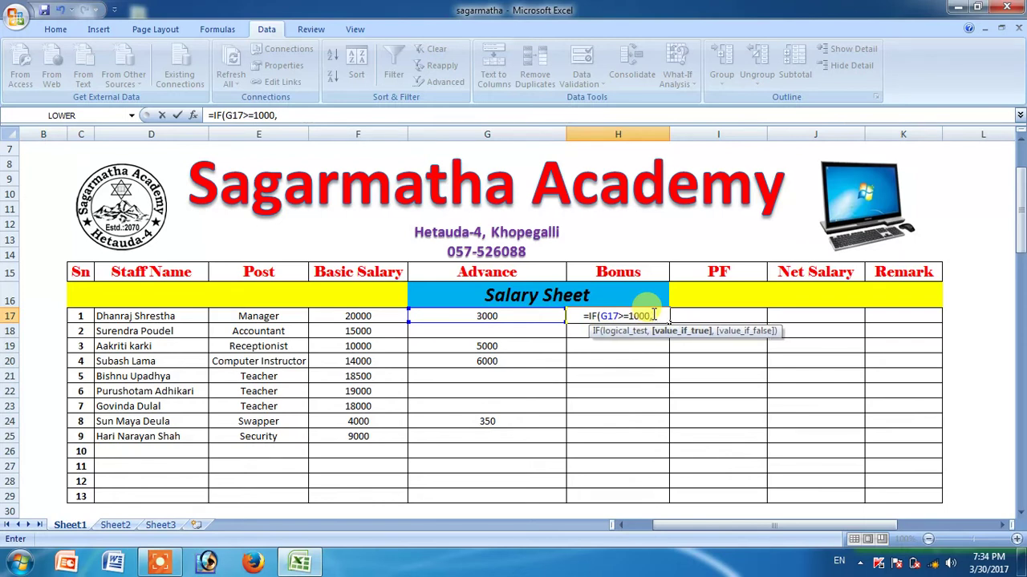
{"action": "left_click", "coordinate": [361, 316]}
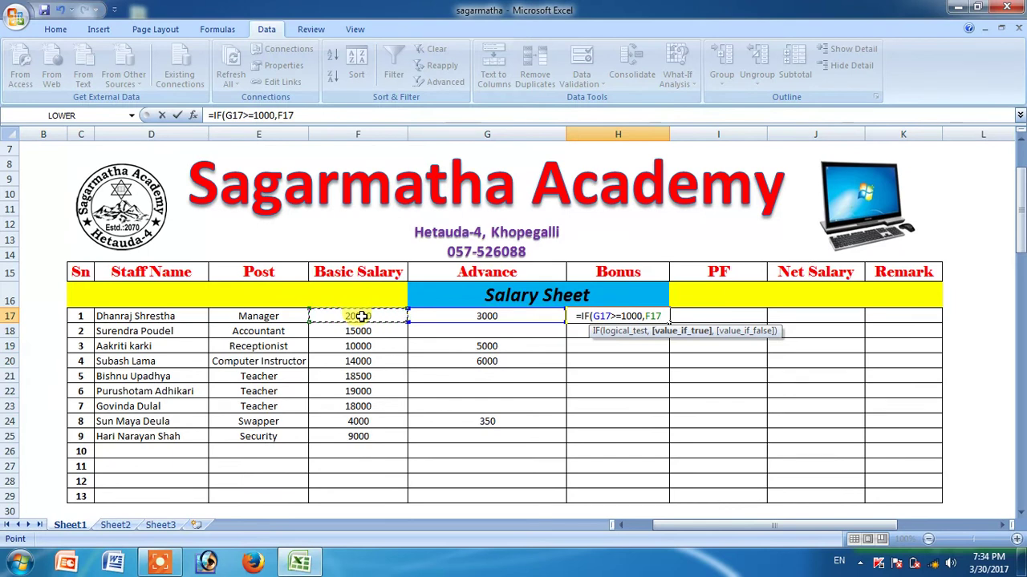
{"action": "type", "text": "*5"}
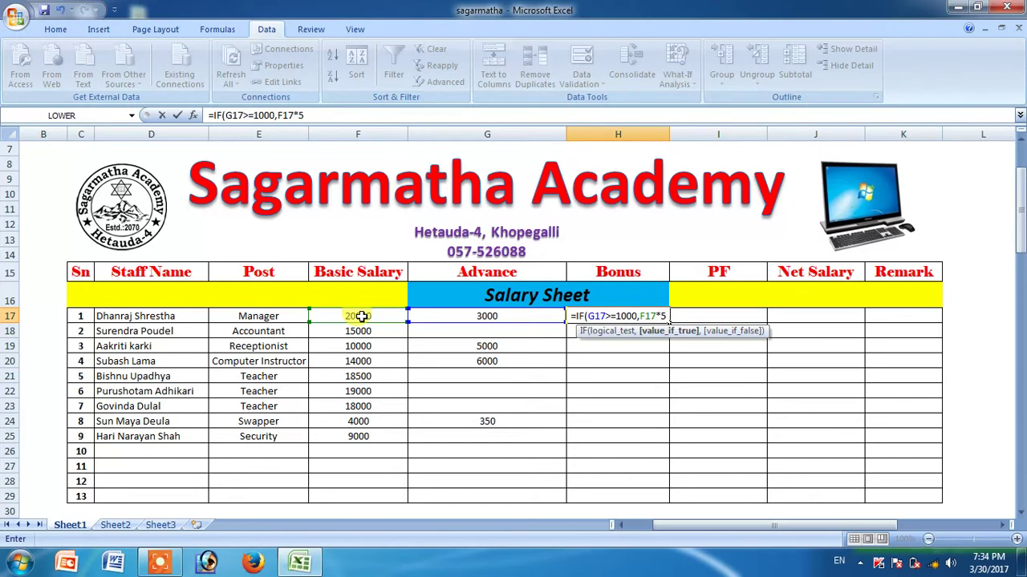
{"action": "type", "text": "%,"}
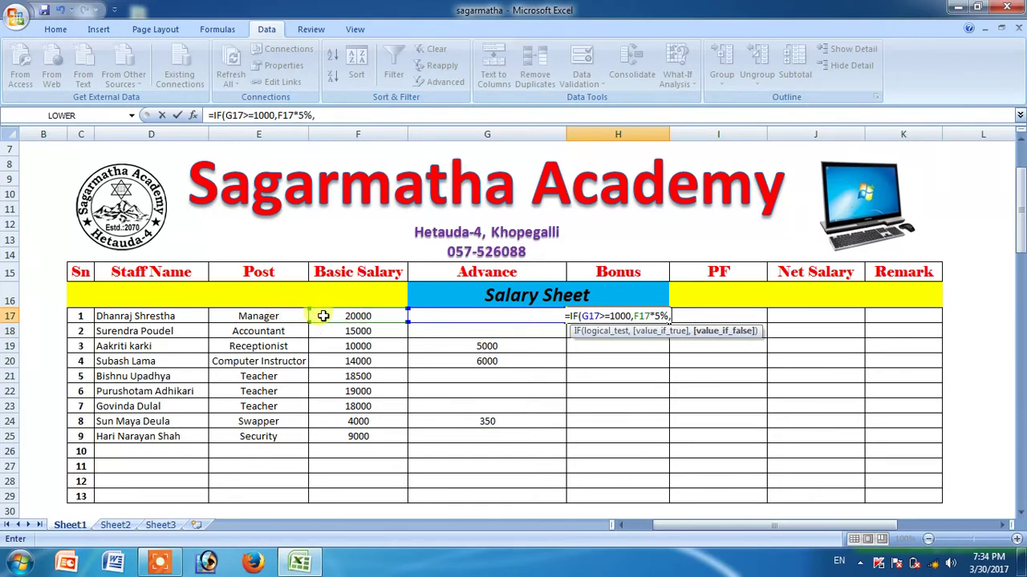
{"action": "left_click", "coordinate": [327, 316]}
{"action": "type", "text": "*10"}
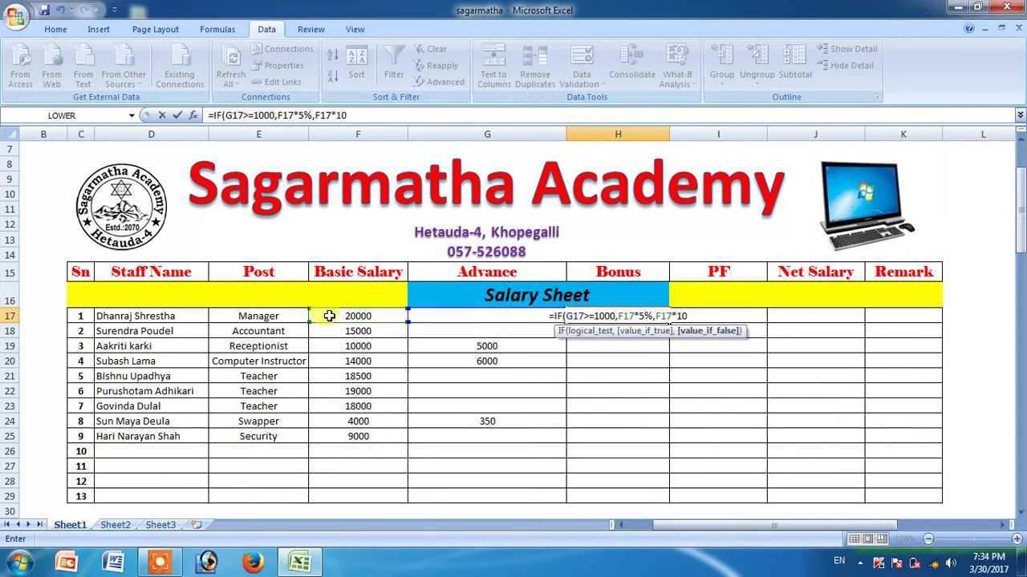
{"action": "type", "text": "%"}
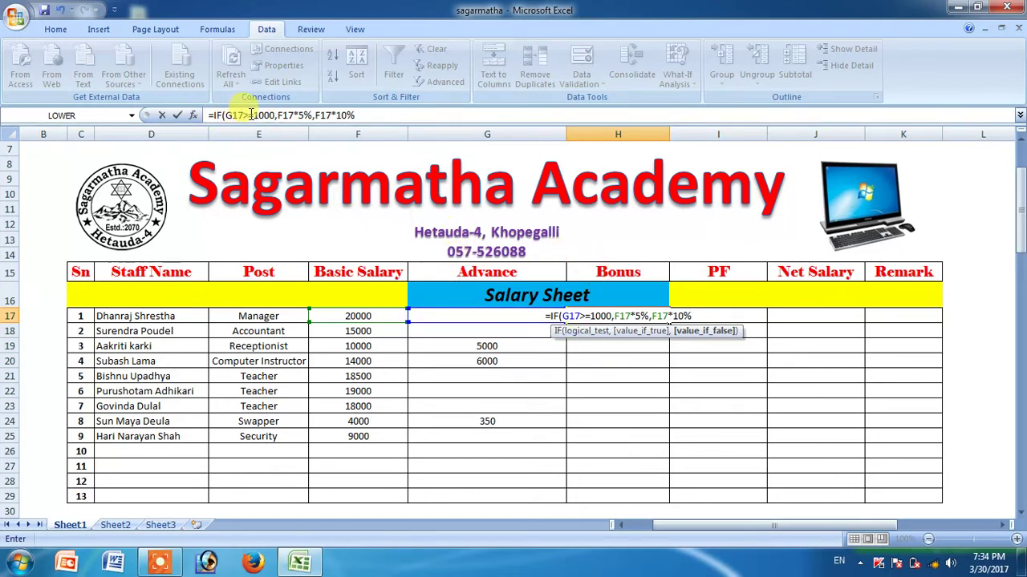
- Close the IF formula's parenthesis, commit it, and check the 1000 result in H17
{"action": "mouse_move", "coordinate": [258, 115]}
{"action": "left_mouse_down"}
{"action": "mouse_move", "coordinate": [275, 114]}
{"action": "mouse_move", "coordinate": [228, 116]}
{"action": "mouse_move", "coordinate": [317, 115]}
{"action": "left_mouse_up"}
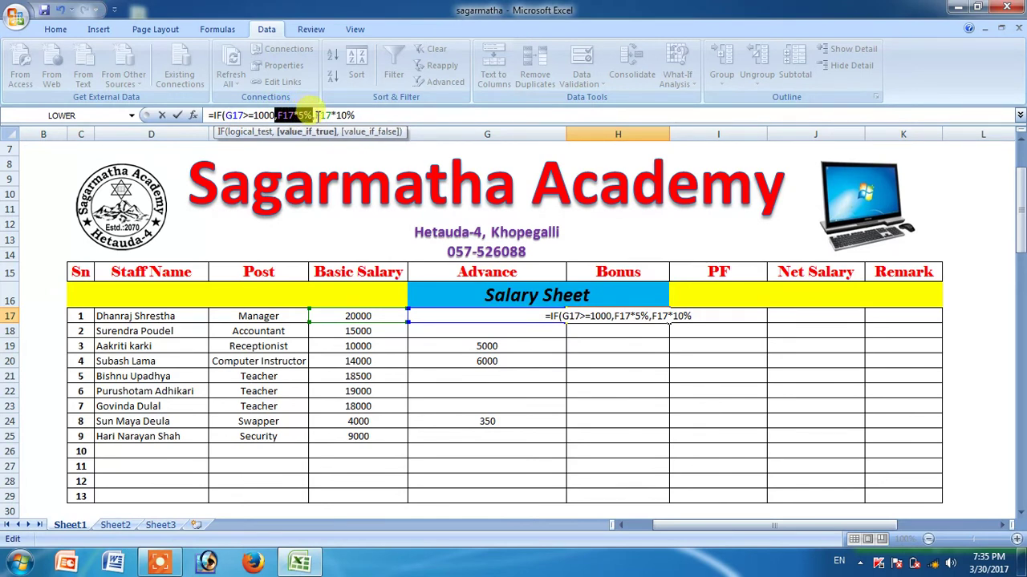
{"action": "mouse_move", "coordinate": [316, 114]}
{"action": "left_mouse_down"}
{"action": "mouse_move", "coordinate": [356, 114]}
{"action": "mouse_move", "coordinate": [318, 115]}
{"action": "left_mouse_up"}
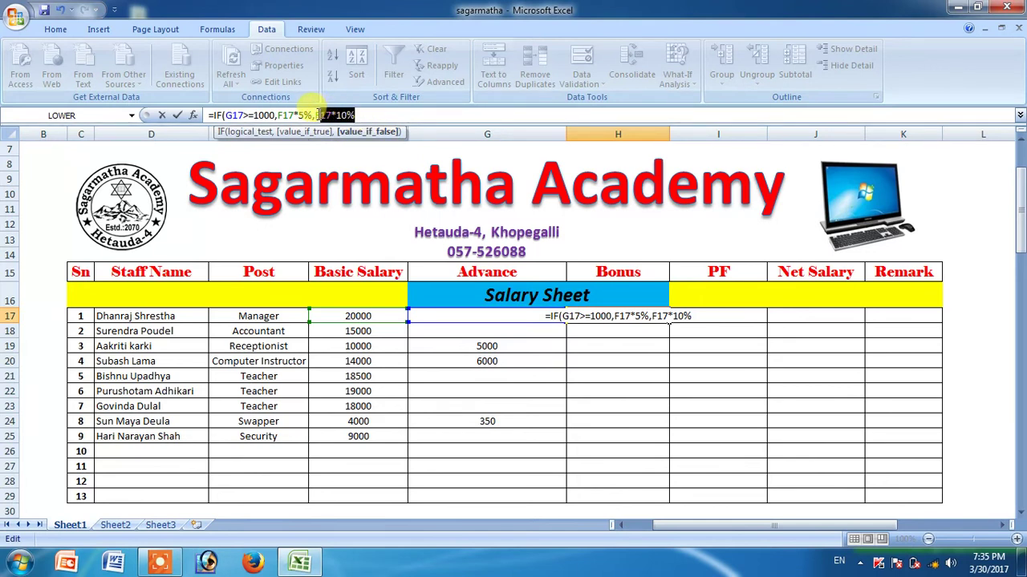
{"action": "left_click", "coordinate": [352, 114]}
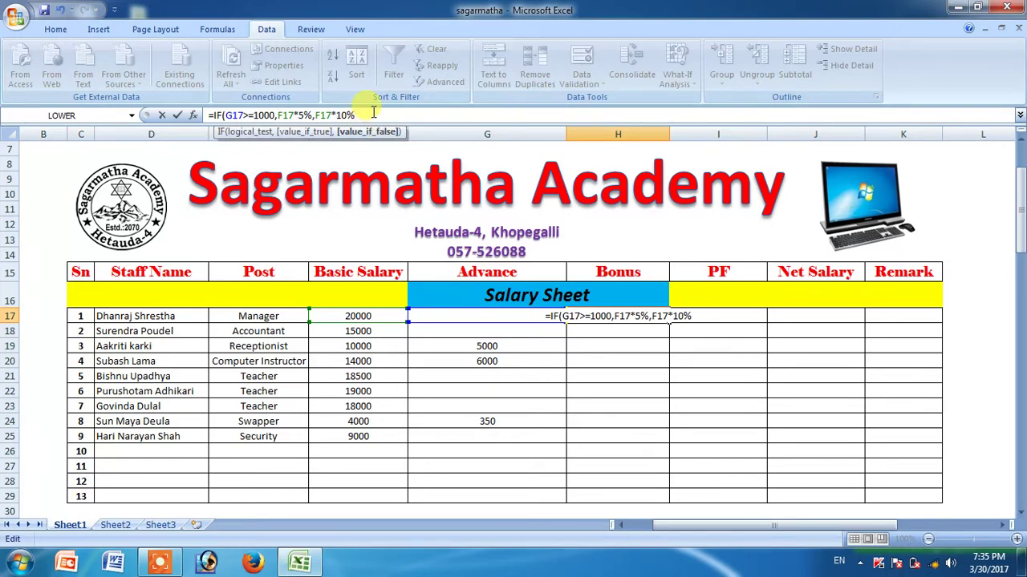
{"action": "type", "text": ")"}
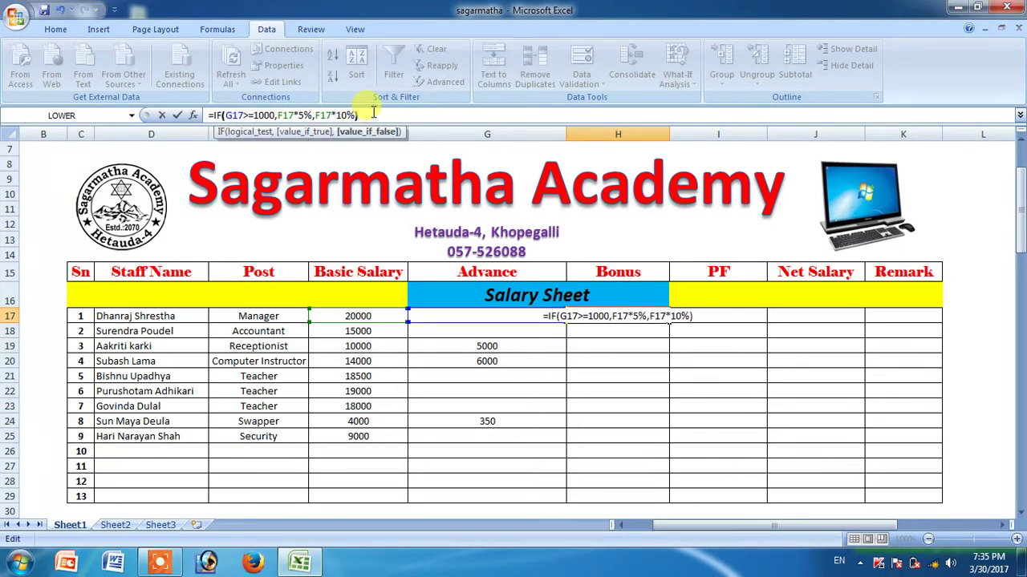
{"action": "key", "text": "Return"}
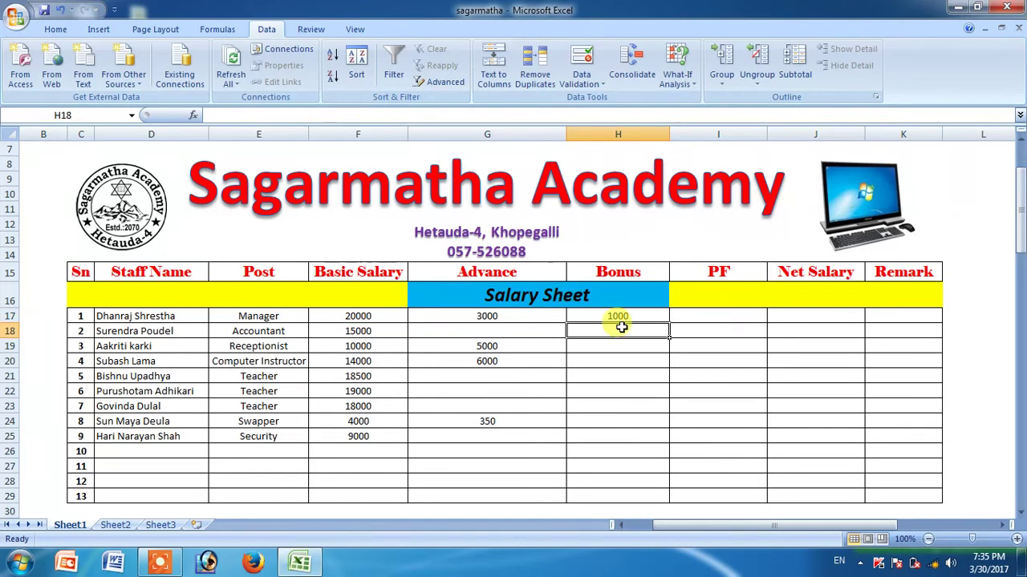
{"action": "left_click", "coordinate": [632, 317]}
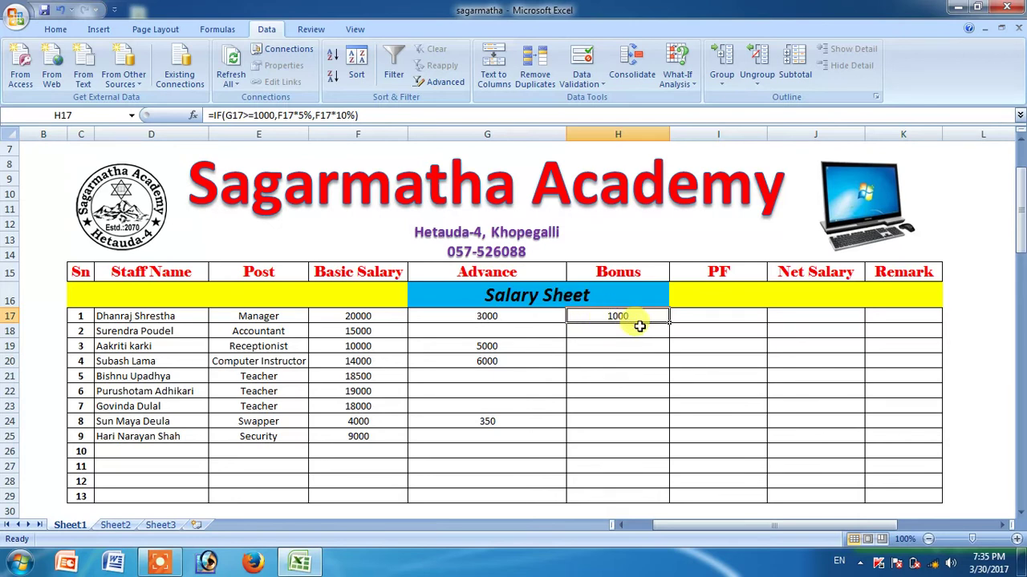
{"action": "left_click", "coordinate": [394, 318]}
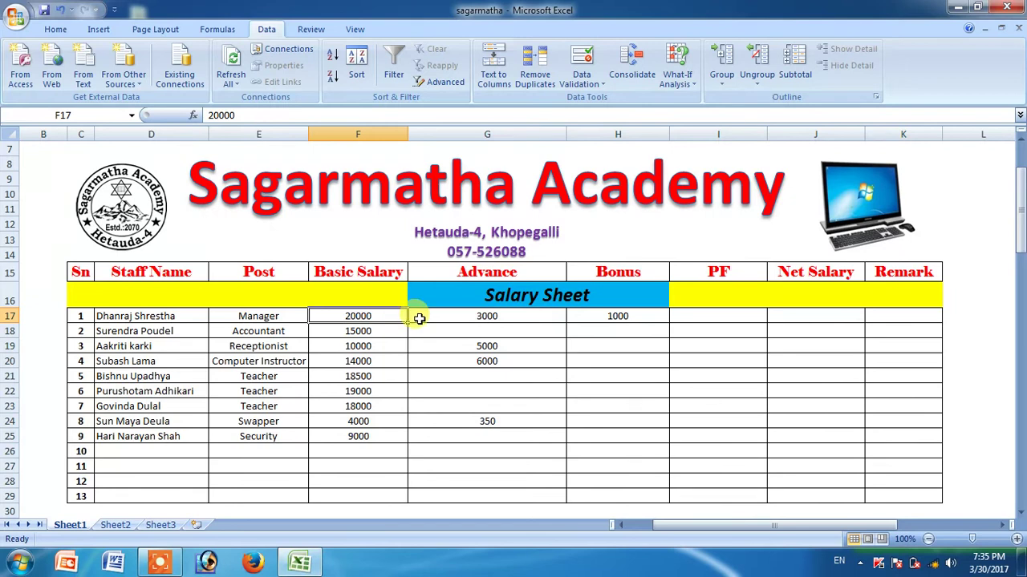
{"action": "left_click", "coordinate": [609, 317]}
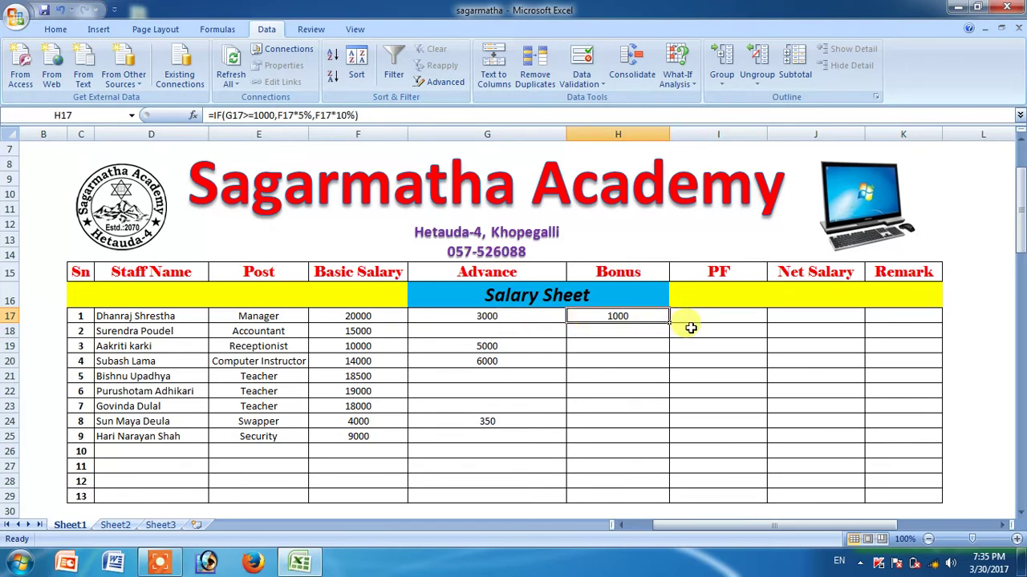
- Fill the bonus formula from H17 down to H24 and spot-check the copied cells
{"action": "mouse_move", "coordinate": [669, 323]}
{"action": "left_mouse_down"}
{"action": "mouse_move", "coordinate": [660, 419]}
{"action": "mouse_move", "coordinate": [672, 486]}
{"action": "mouse_move", "coordinate": [660, 435]}
{"action": "left_mouse_up"}
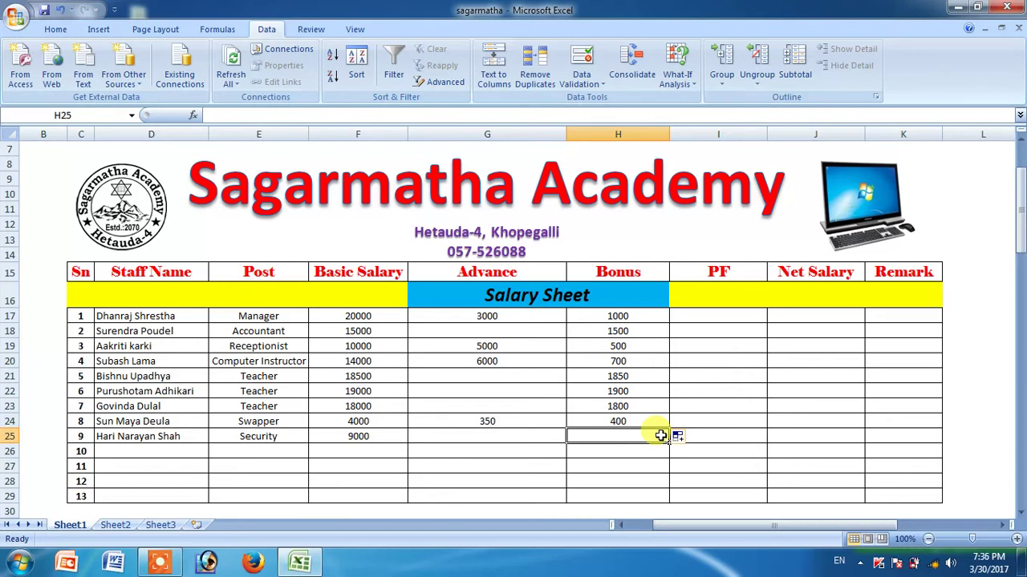
{"action": "left_click", "coordinate": [592, 365]}
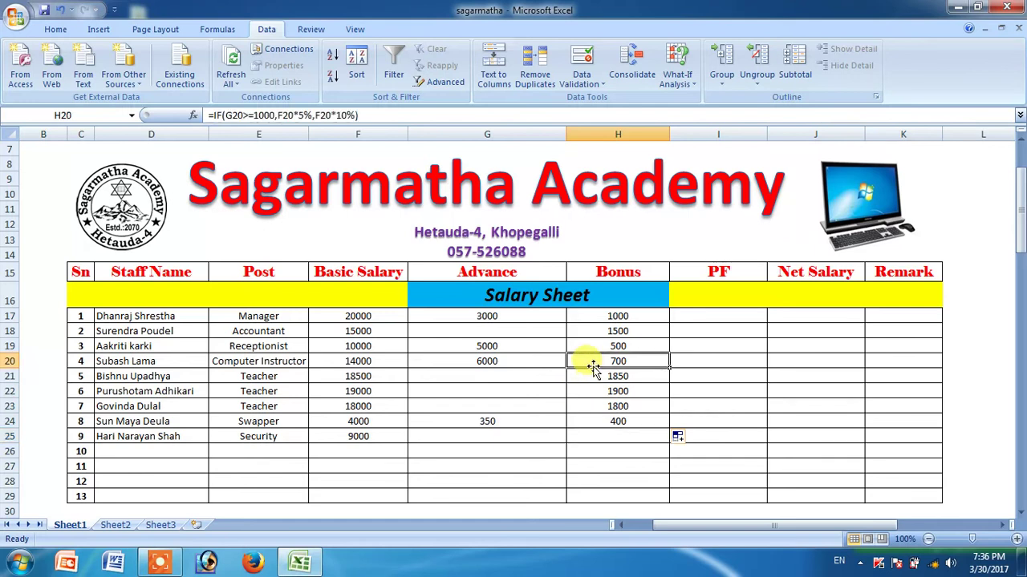
{"action": "left_click", "coordinate": [593, 346]}
{"action": "left_click", "coordinate": [597, 317]}
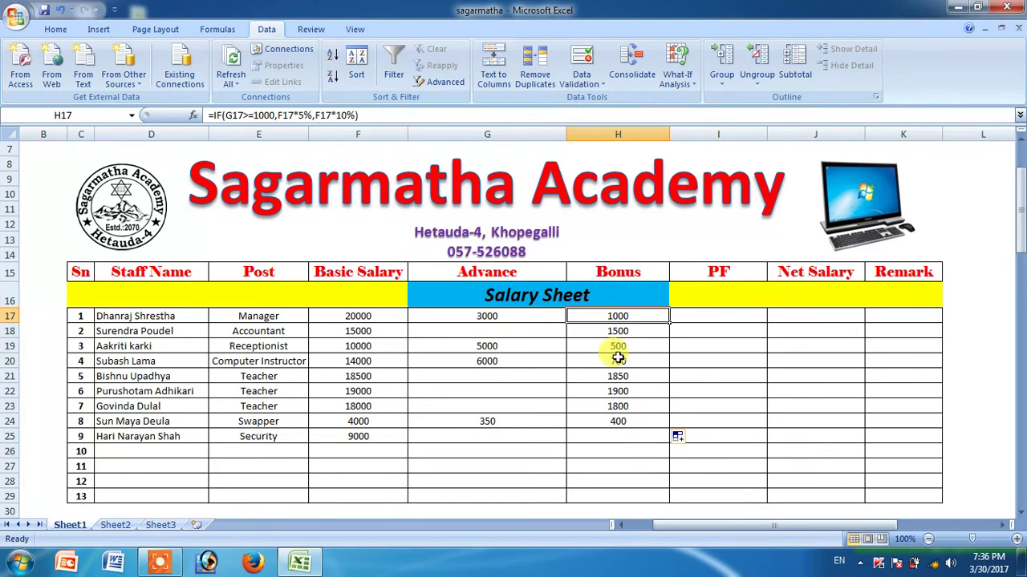
{"action": "left_click", "coordinate": [610, 332]}
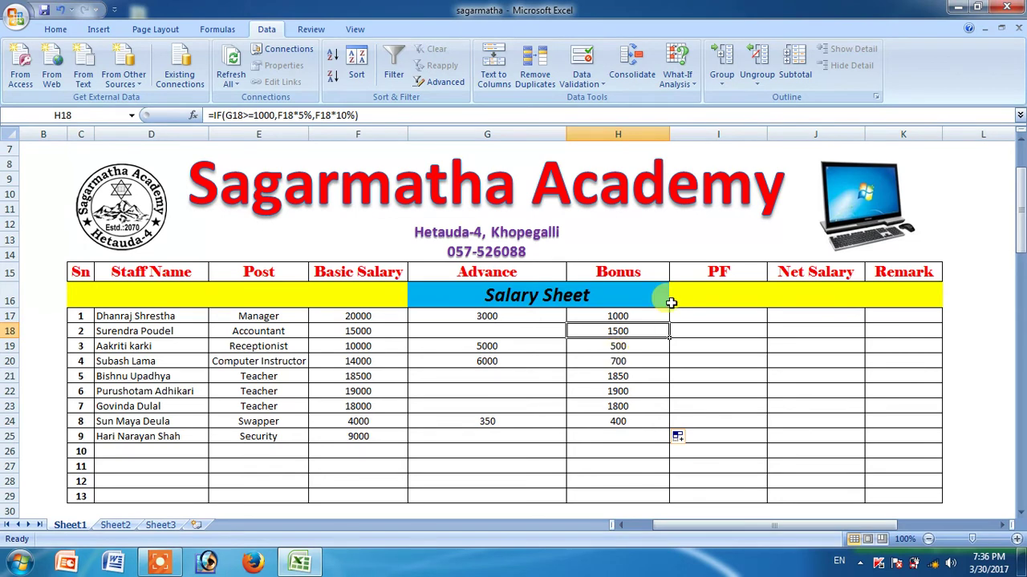
{"action": "left_click", "coordinate": [713, 317]}
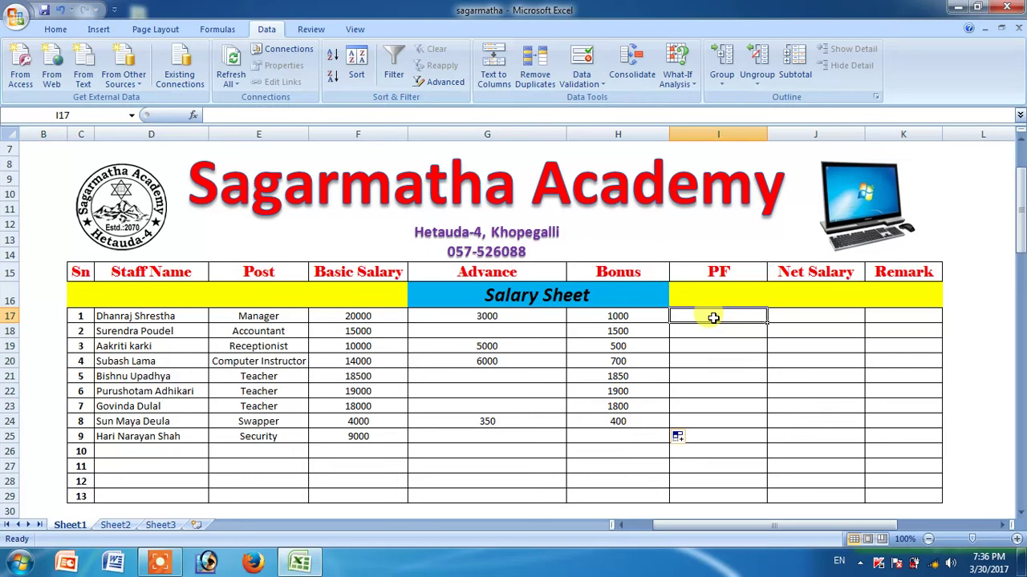
- Enter =F17*5% in I17 and fill it down to I29
{"action": "type", "text": "="}
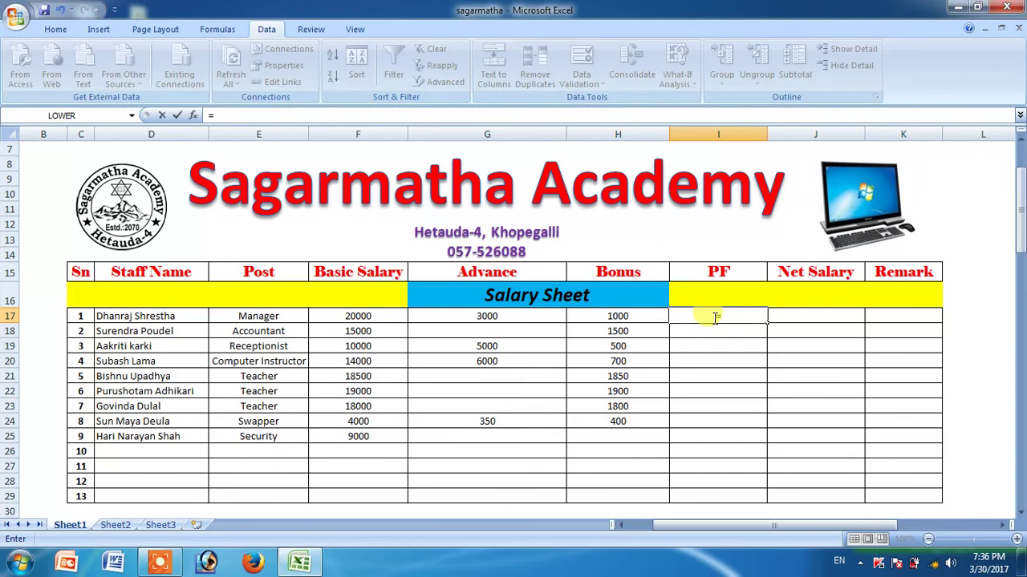
{"action": "left_click", "coordinate": [362, 319]}
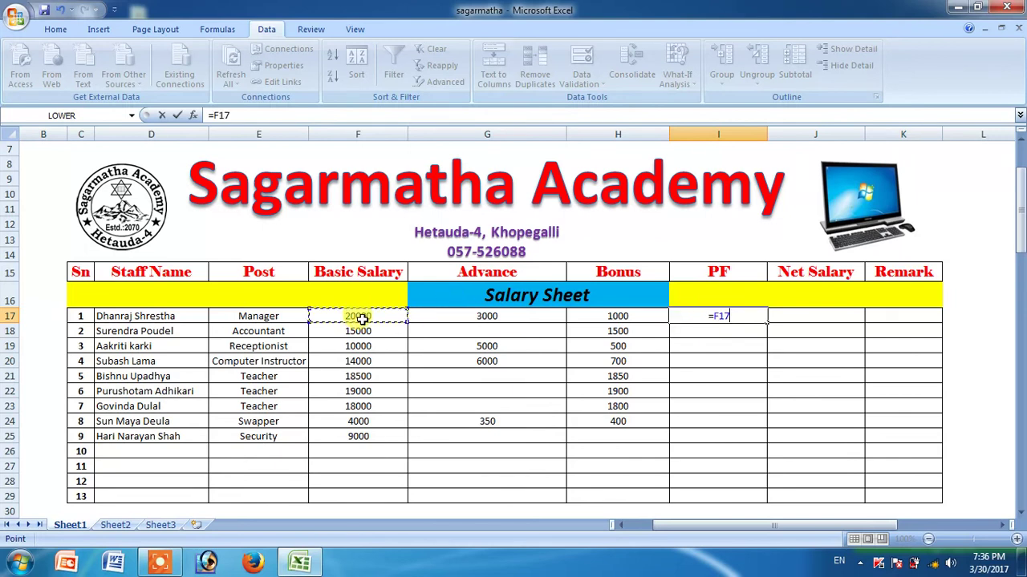
{"action": "type", "text": "*5"}
{"action": "type", "text": "%"}
{"action": "key", "text": "Return"}
{"action": "left_click", "coordinate": [746, 320]}
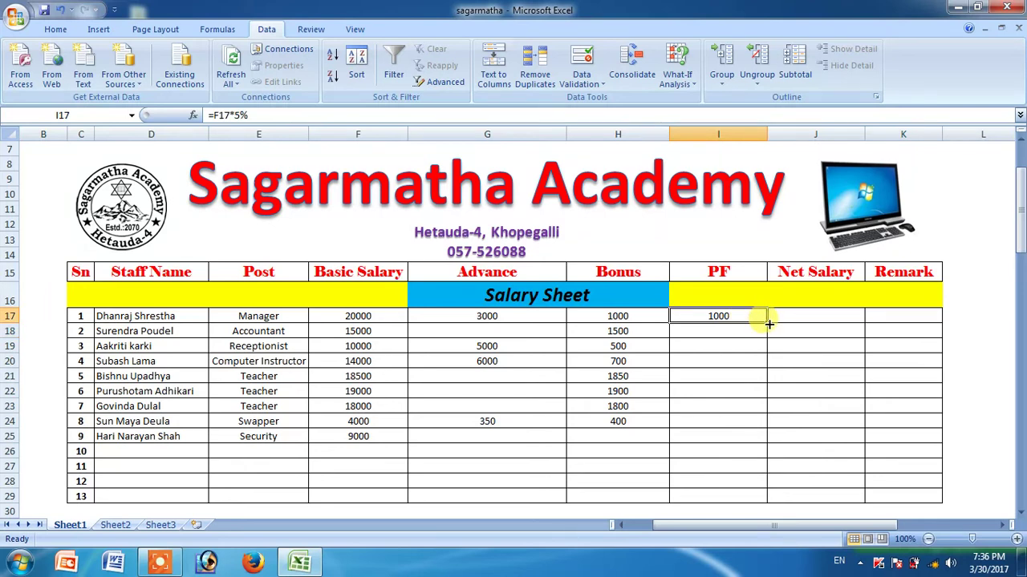
{"action": "left_click_drag", "start_coordinate": [768, 324], "coordinate": [764, 474]}
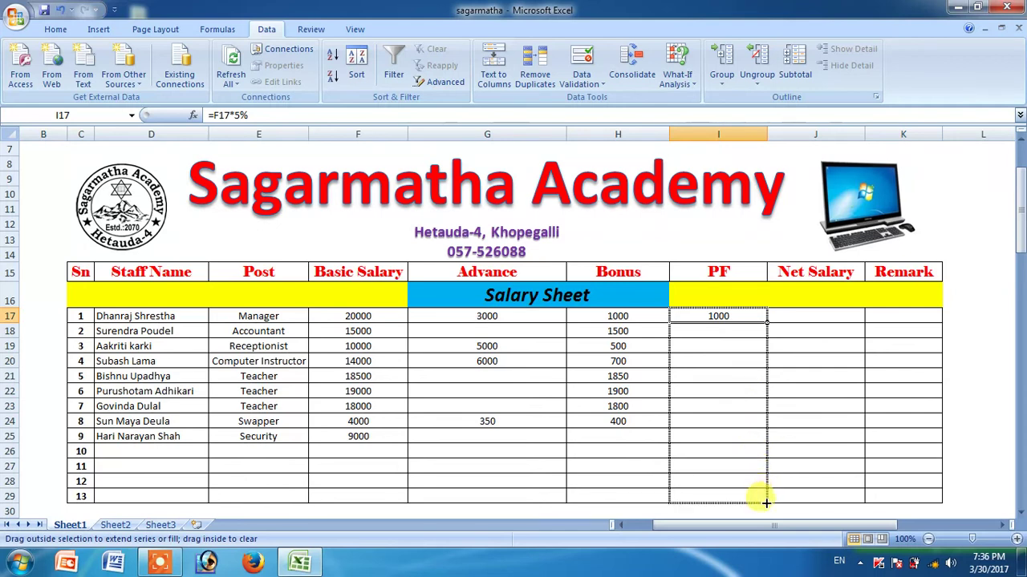
{"action": "left_click_drag", "start_coordinate": [765, 473], "coordinate": [766, 501]}
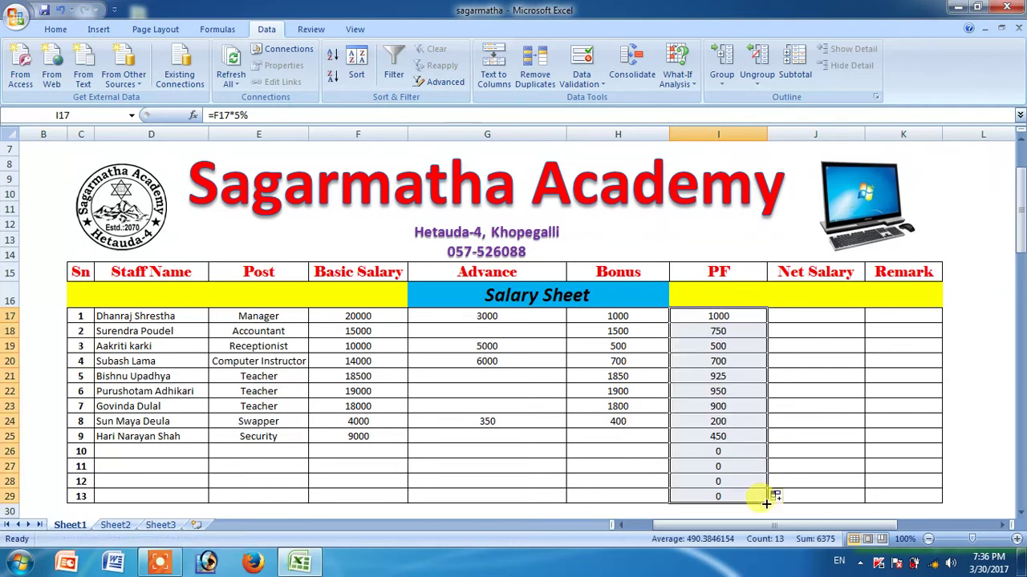
{"action": "left_click", "coordinate": [791, 321]}
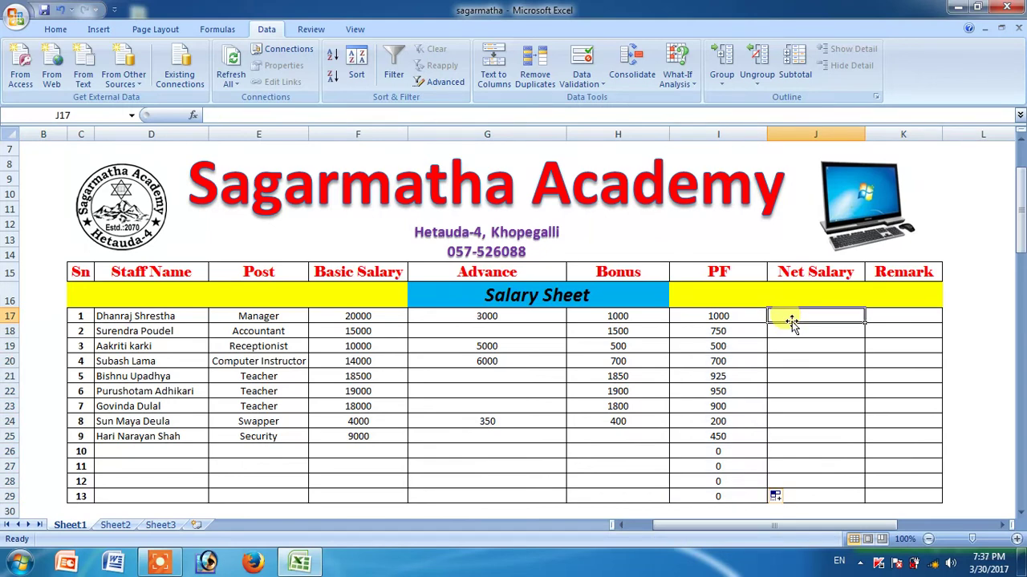
- Minimize the ribbon and enter =F17-G17+H17-I17 in J17
{"action": "left_click", "coordinate": [54, 32]}
{"action": "double_click", "coordinate": [53, 30]}
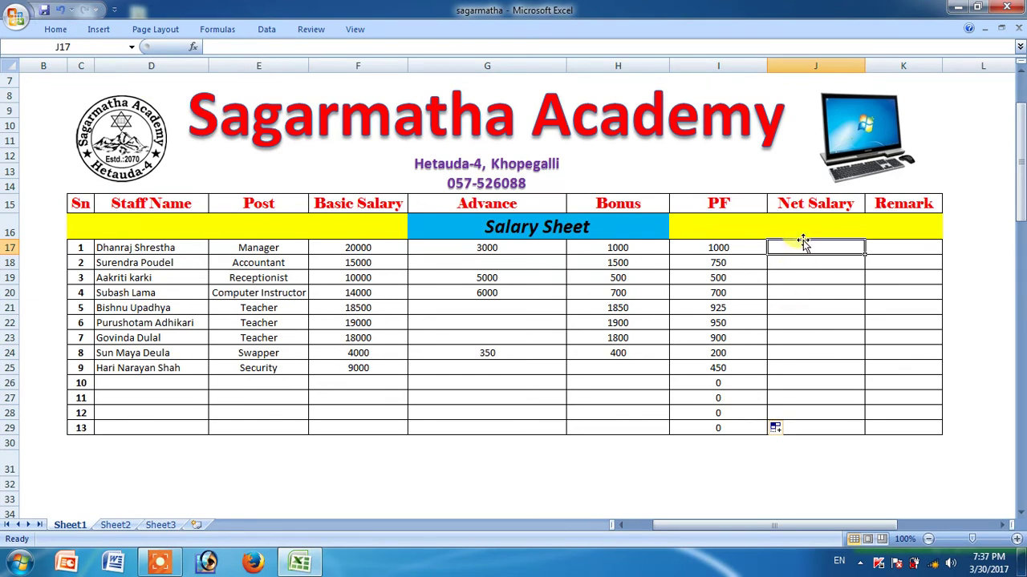
{"action": "type", "text": "="}
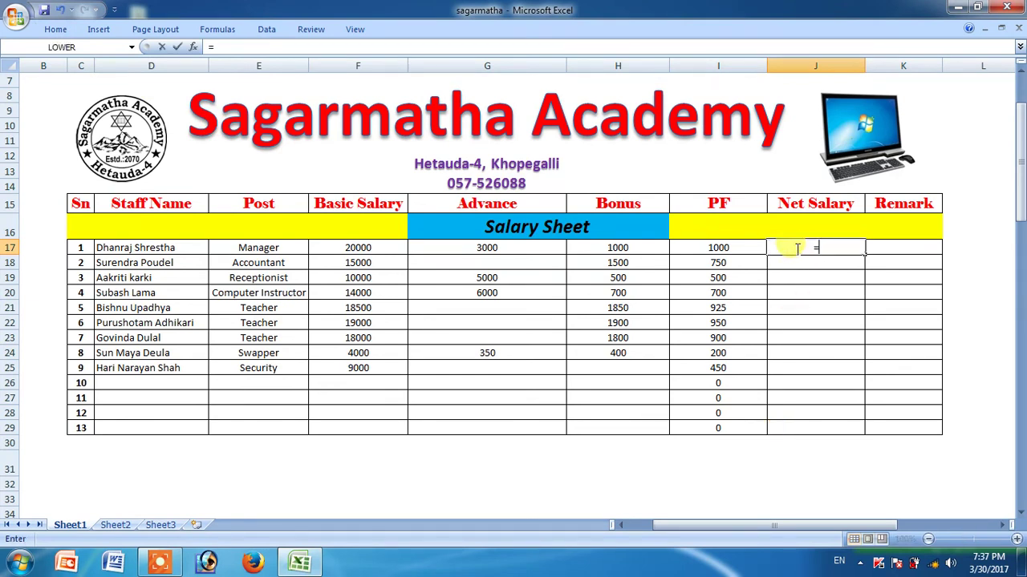
{"action": "left_click", "coordinate": [375, 247]}
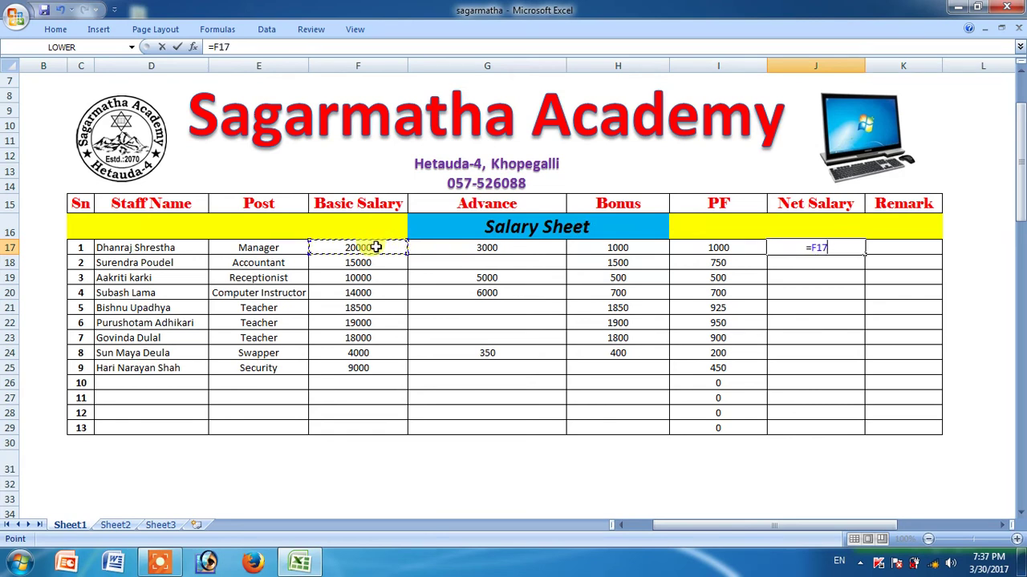
{"action": "type", "text": "-"}
{"action": "left_click", "coordinate": [469, 248]}
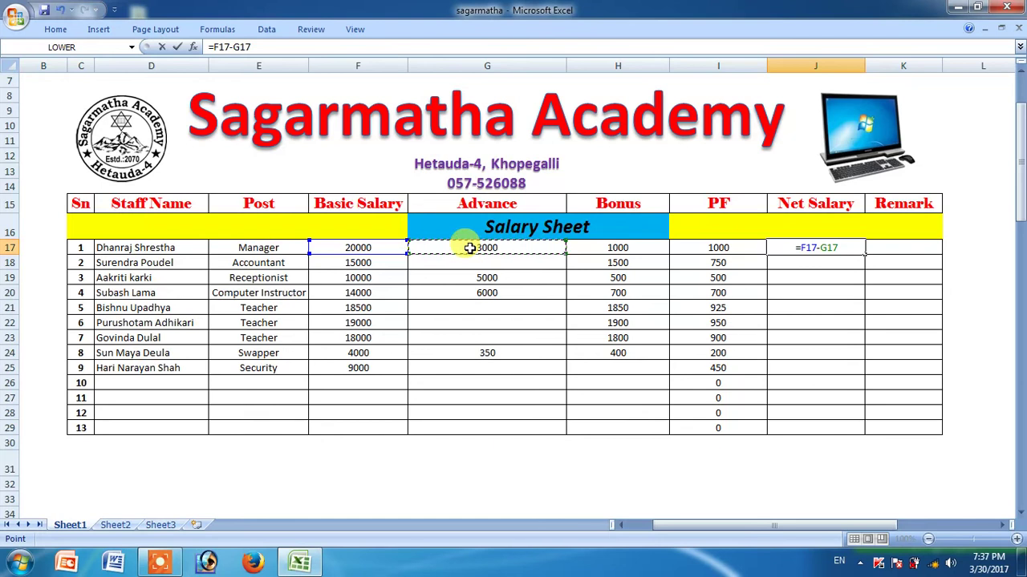
{"action": "type", "text": "+"}
{"action": "left_click", "coordinate": [603, 251]}
{"action": "type", "text": "-"}
{"action": "left_click", "coordinate": [712, 250]}
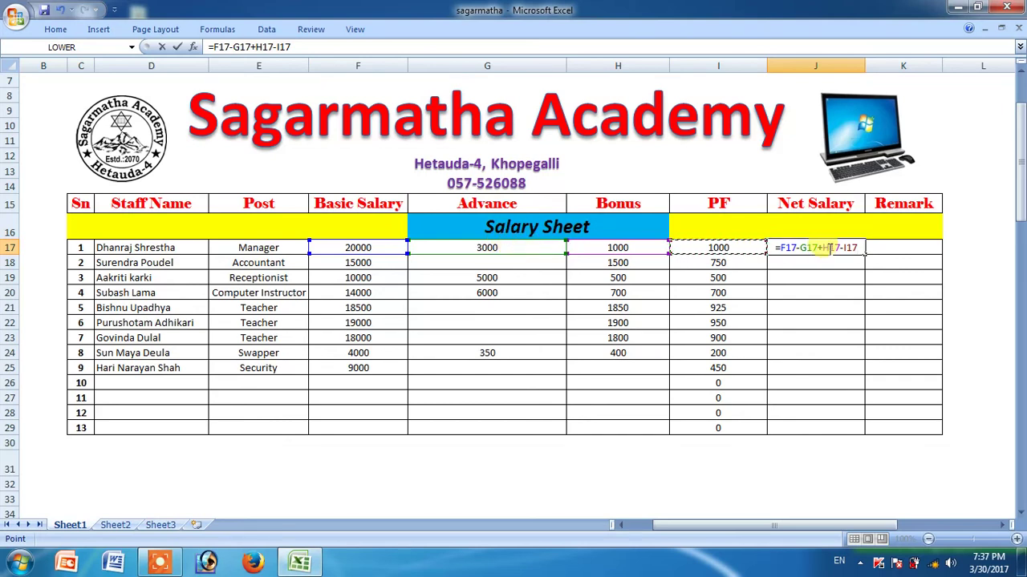
- Confirm the net salary formula and fill it down to J29
{"action": "key", "text": "Return"}
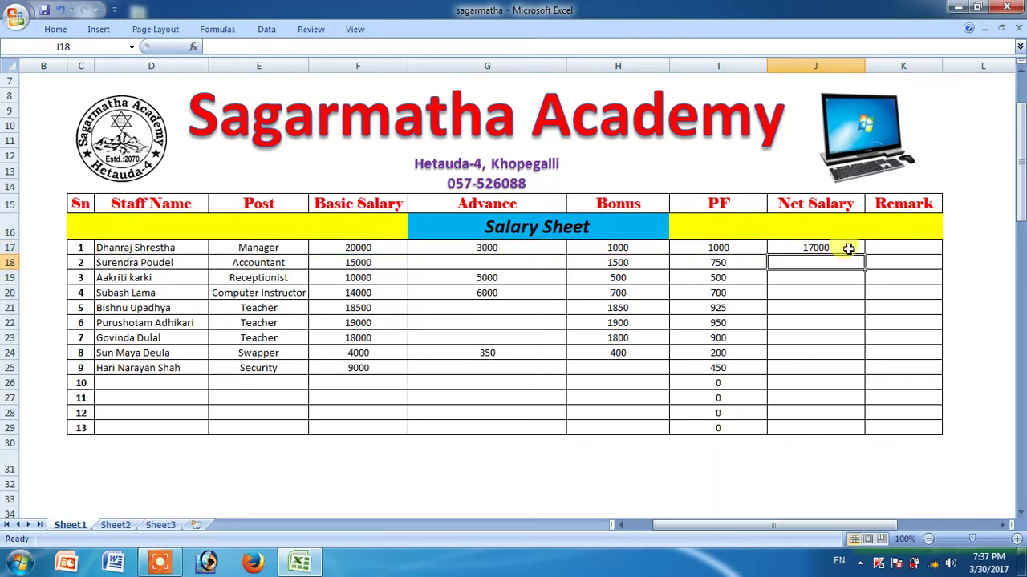
{"action": "left_click", "coordinate": [848, 248]}
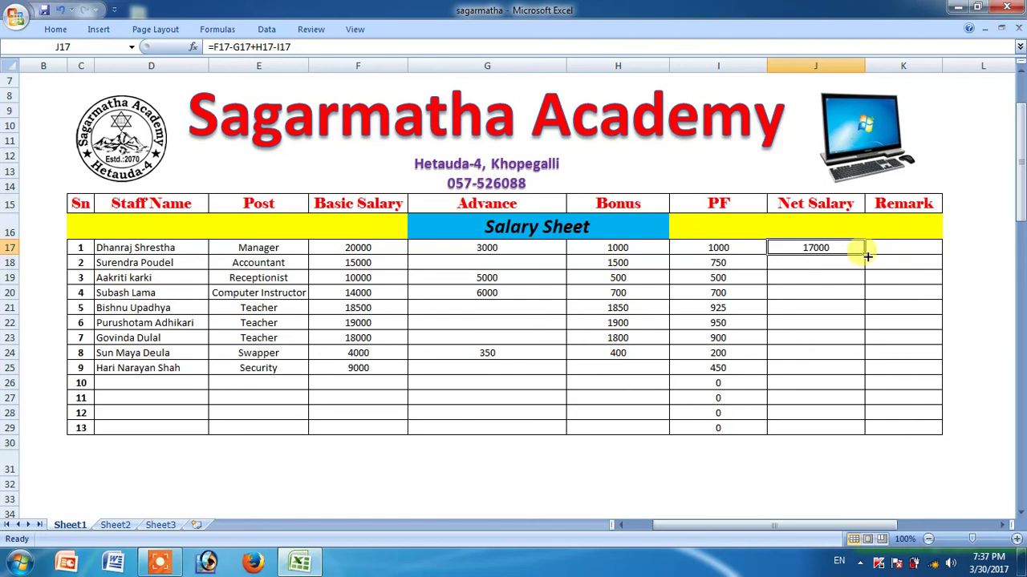
{"action": "left_click_drag", "start_coordinate": [867, 256], "coordinate": [840, 428]}
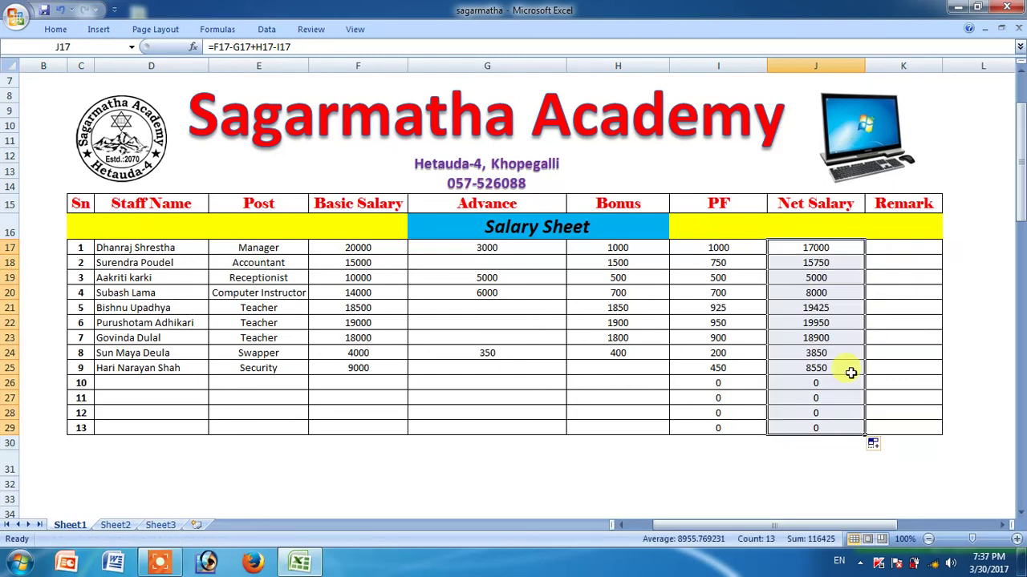
- Fill the Bonus formula from H17 down to H29, giving the ninth staff member 900
{"action": "left_click", "coordinate": [623, 250]}
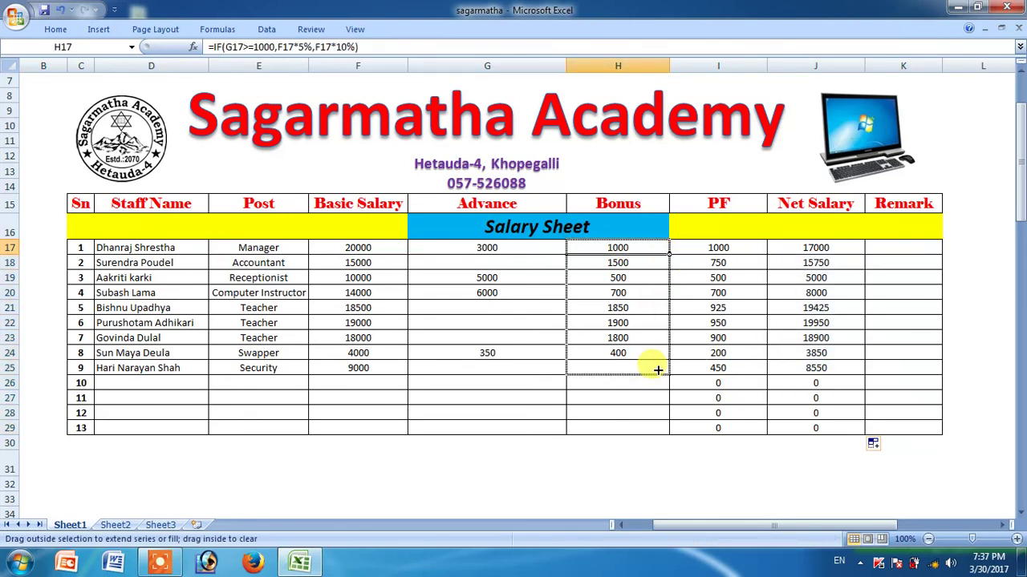
{"action": "left_click_drag", "start_coordinate": [672, 256], "coordinate": [658, 429]}
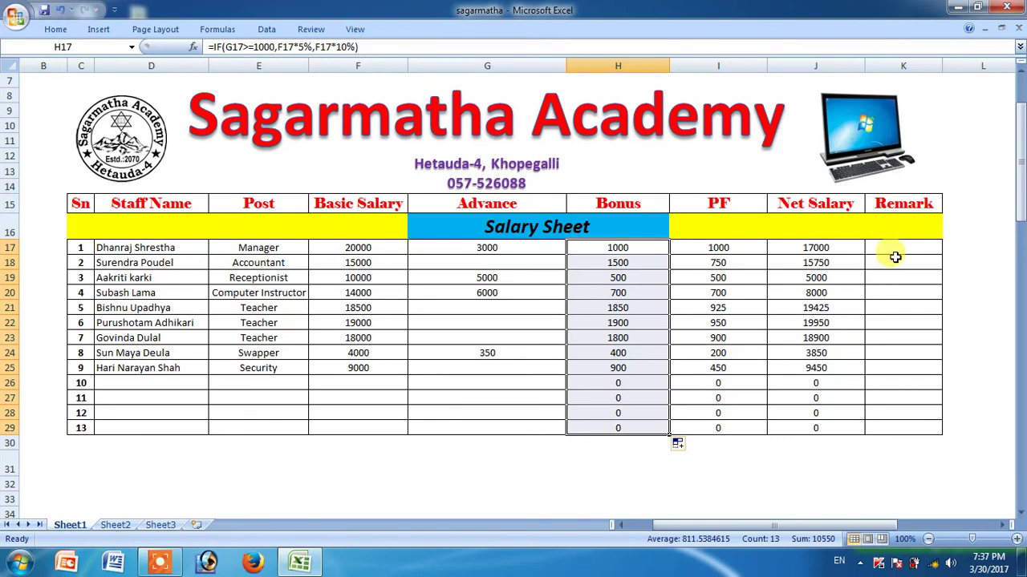
{"action": "left_click", "coordinate": [706, 305]}
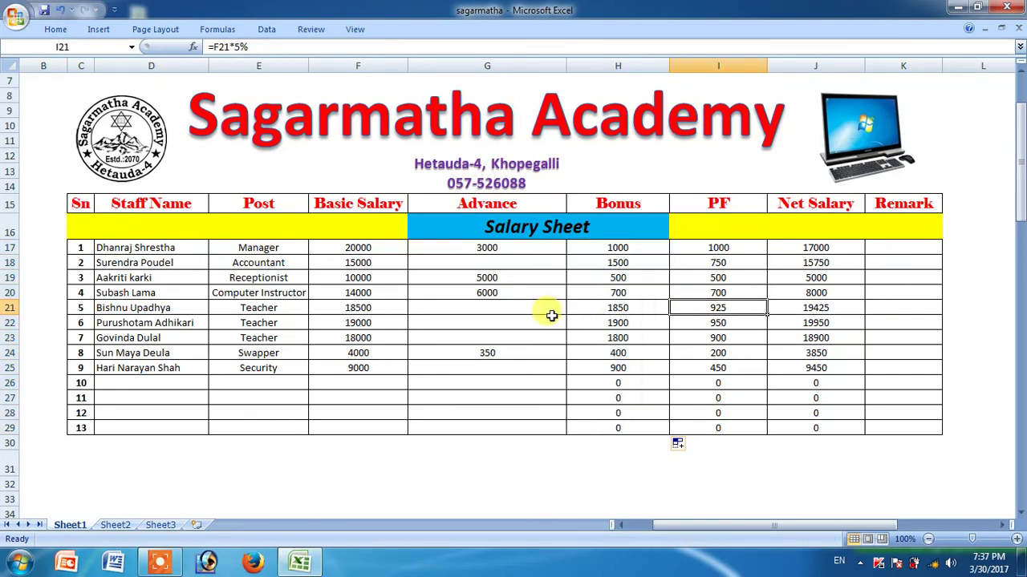
{"action": "left_click", "coordinate": [521, 320]}
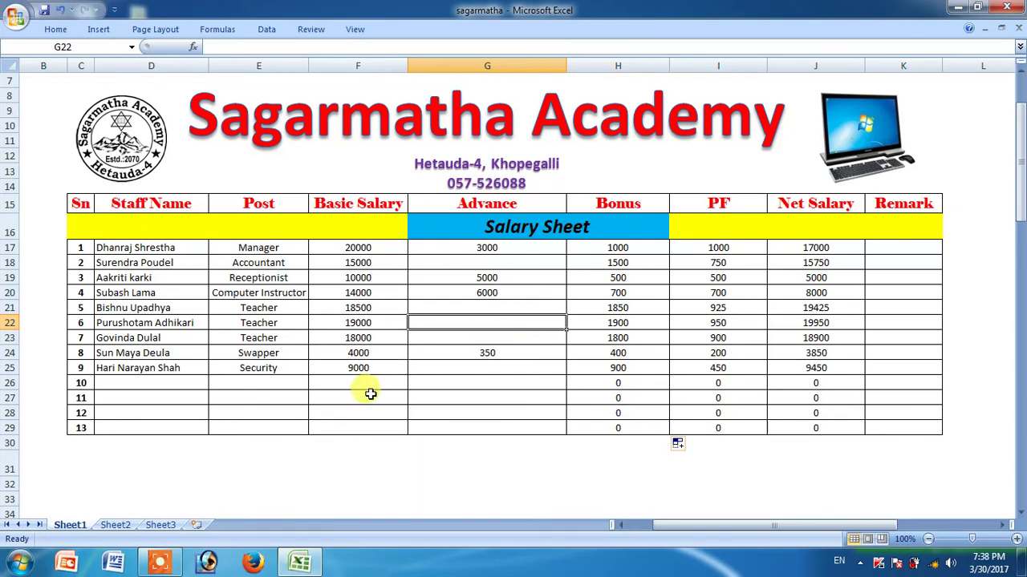
{"action": "left_click", "coordinate": [162, 568]}
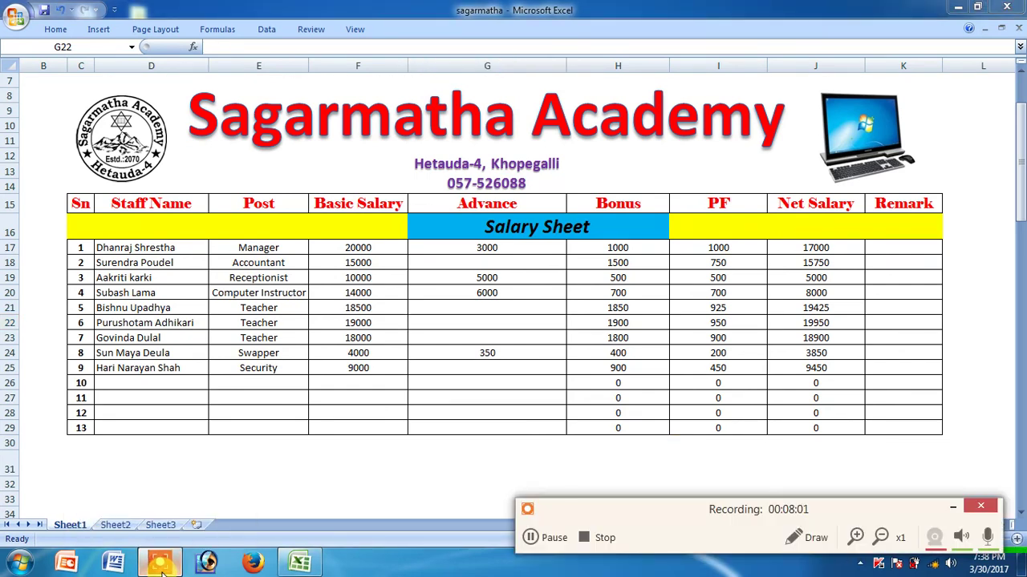